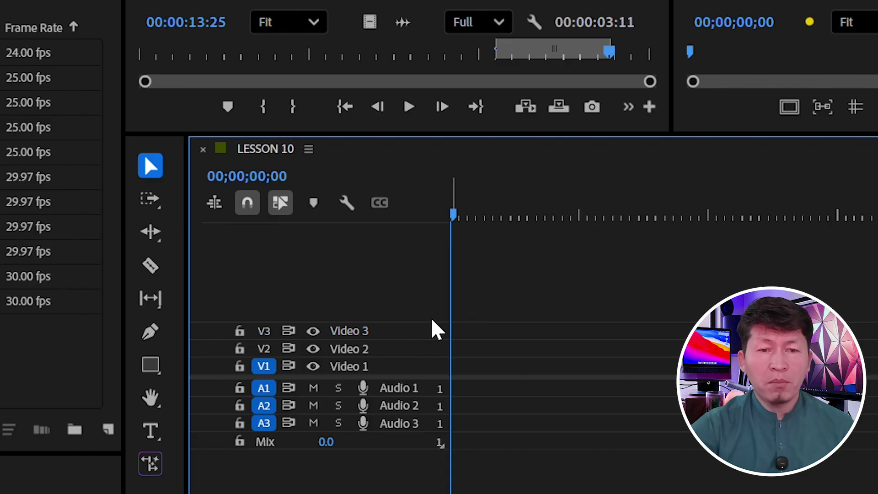
- Maximize the LESSON 10 timeline and expand the heights of all video and audio tracks to reveal their full header controls
key(grave)
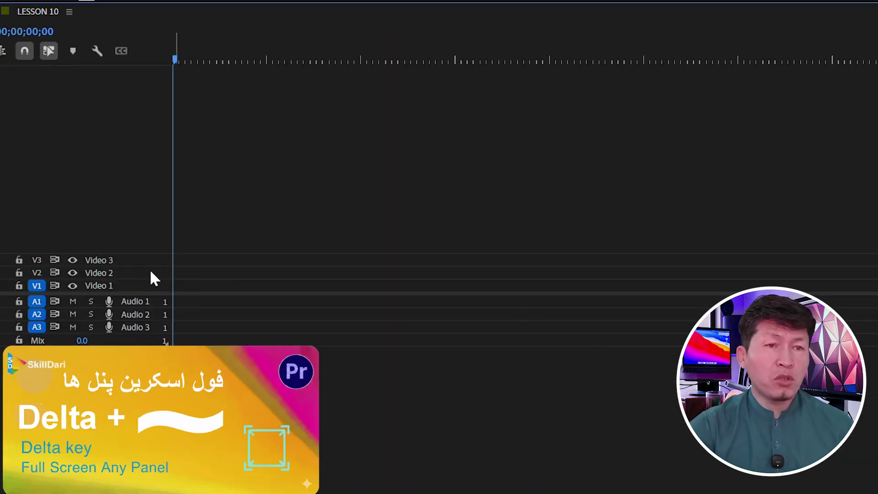
key(ctrl+equal)
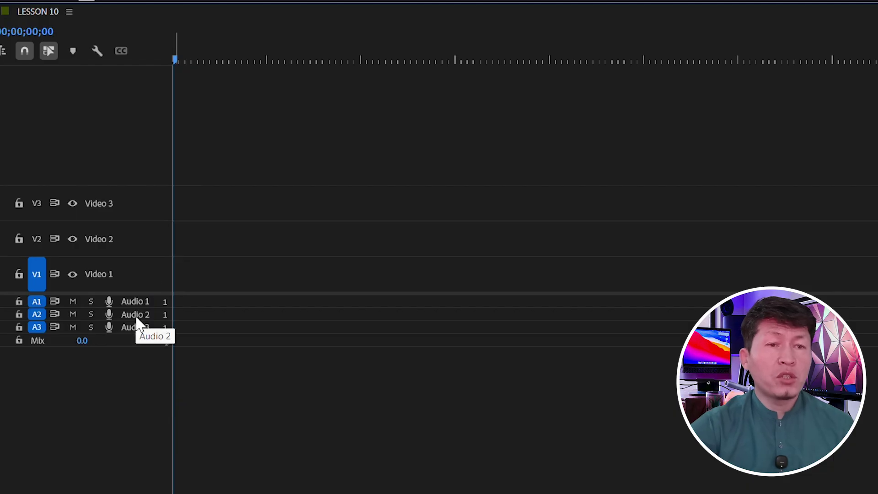
shift+scroll(137, 321, up, 3)
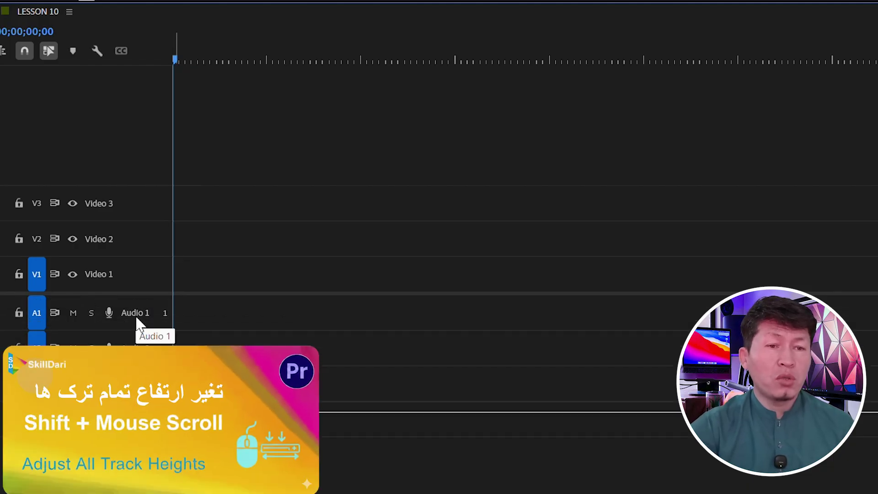
shift+scroll(141, 210, up, 3)
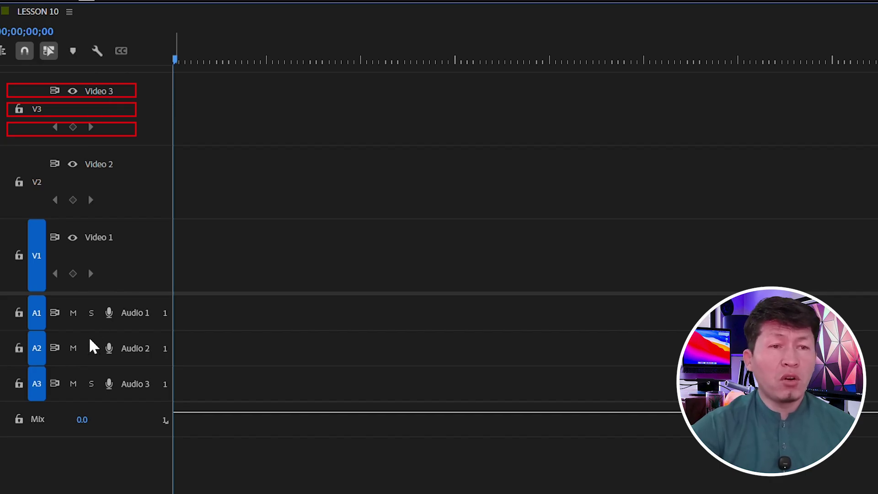
key(shift+equal)
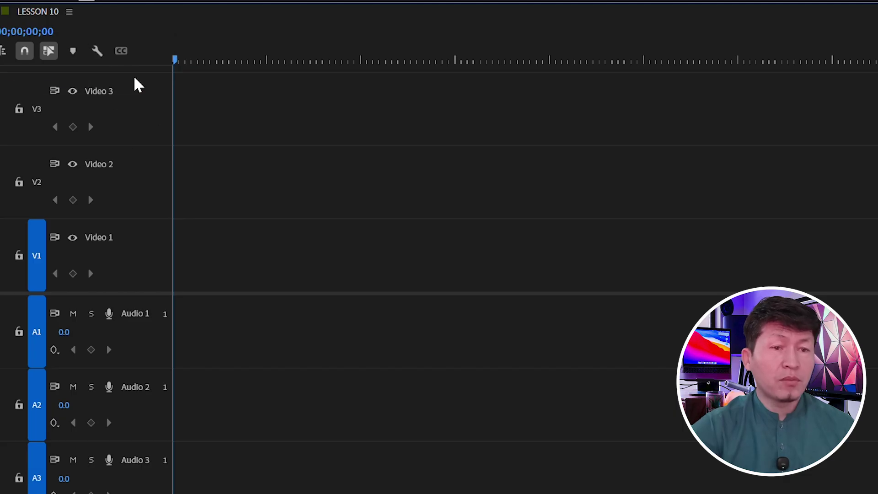
- Customize the video track header layout by moving the sync lock, track output and track name onto the keyframe controls' row
click(93, 52)
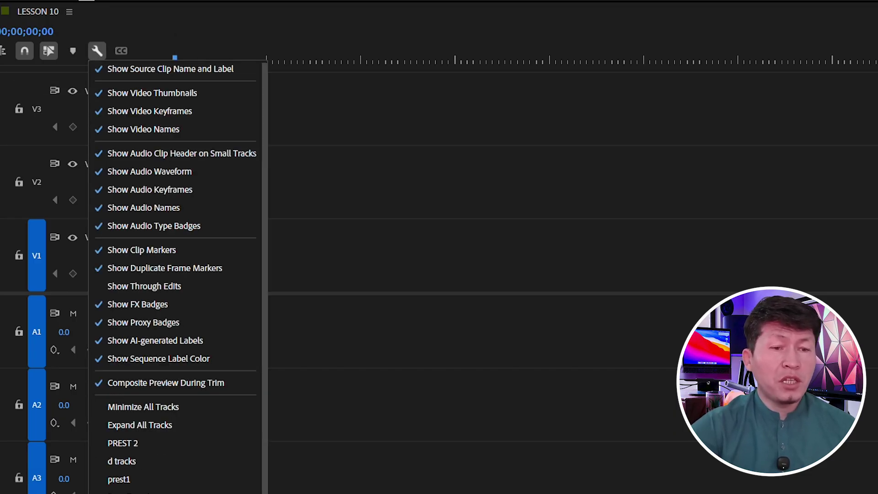
click(361, 166)
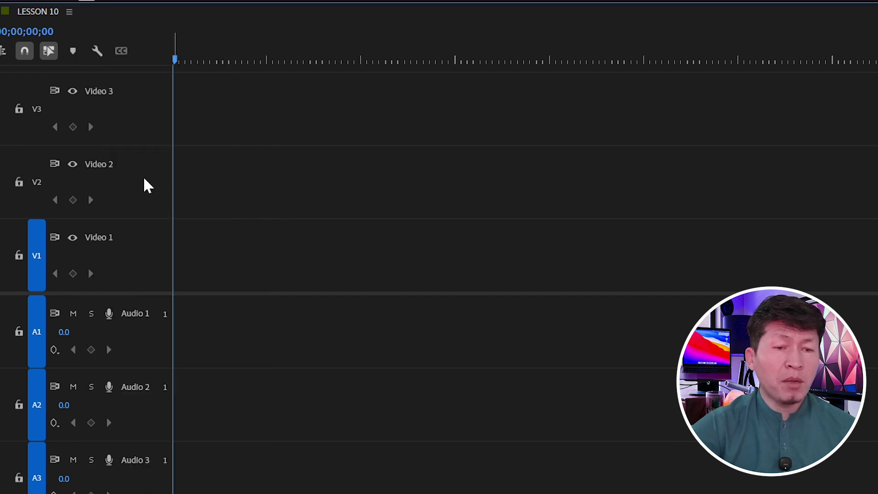
right_click(136, 119)
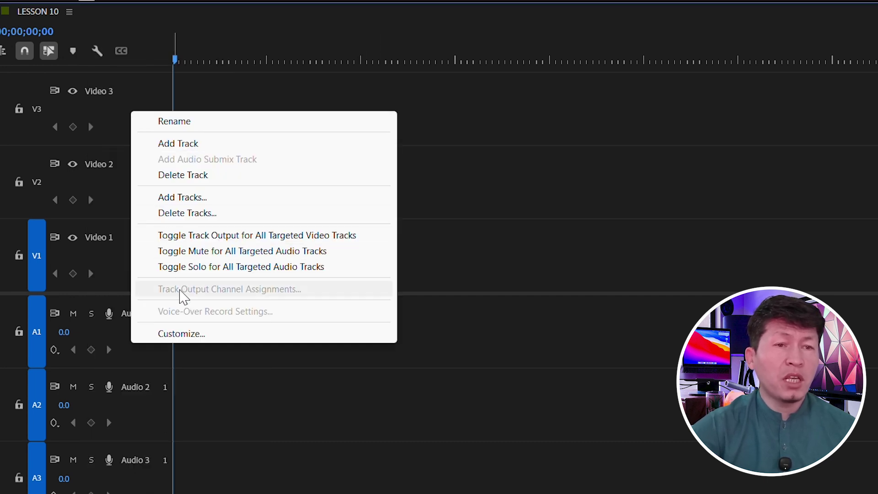
right_click(123, 113)
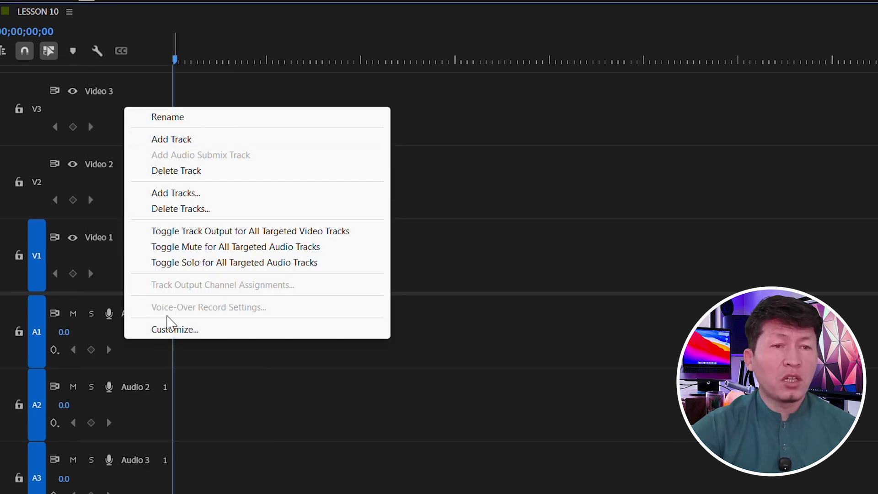
click(171, 329)
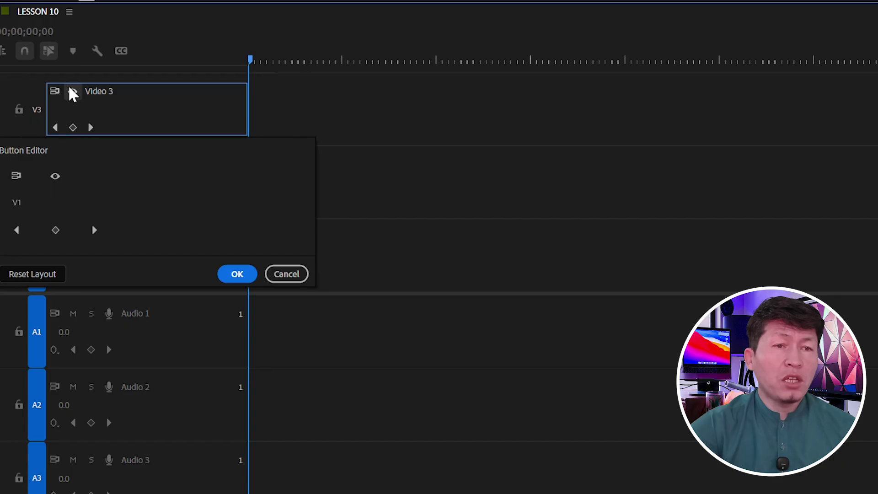
drag(55, 91, 109, 128)
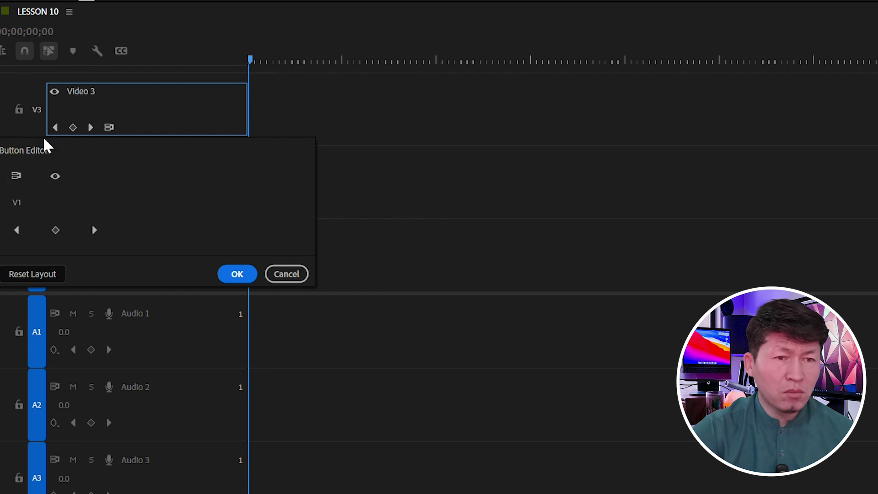
drag(18, 203, 135, 133)
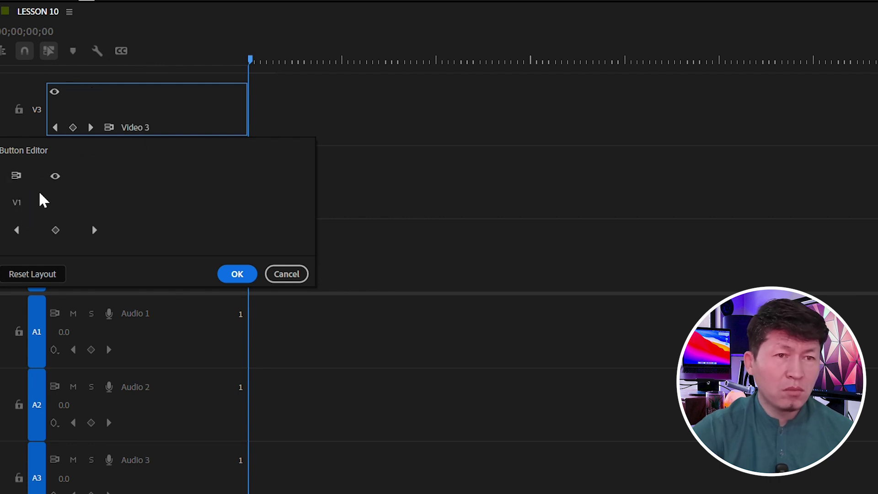
drag(55, 175, 151, 128)
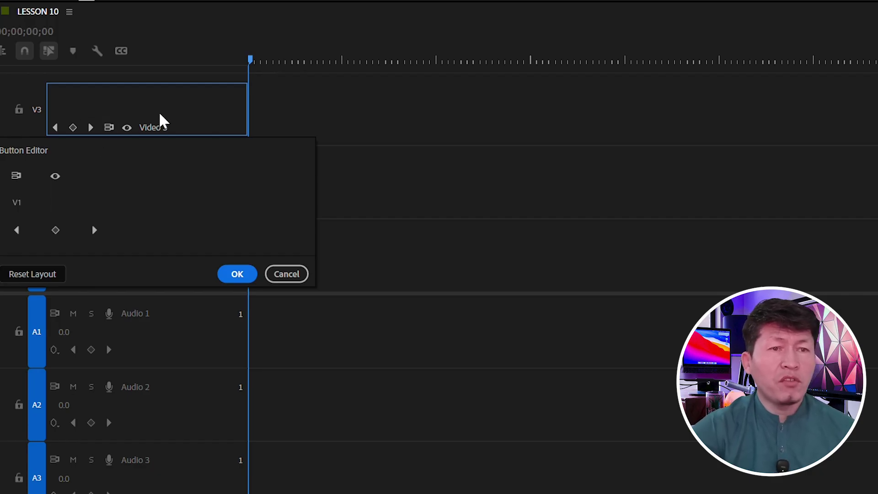
click(232, 275)
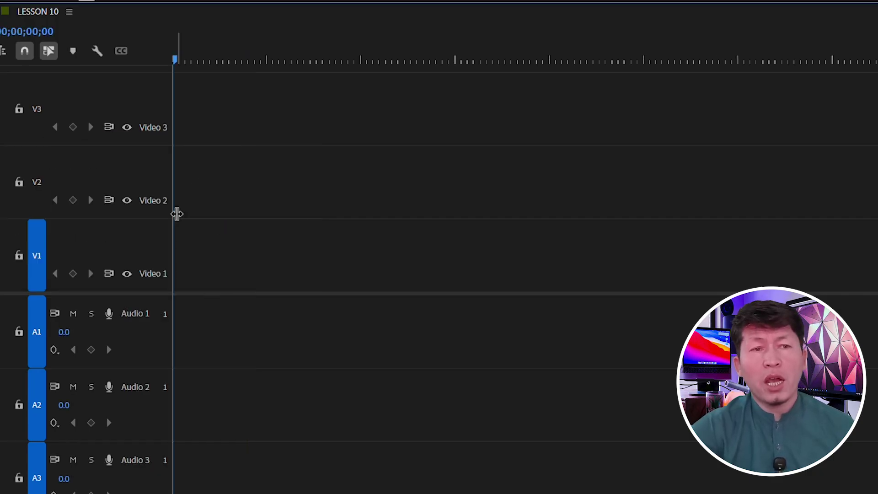
- Collapse all video and audio tracks to their minimum height
key(ctrl+minus)
key(ctrl+minus)
key(ctrl+minus)
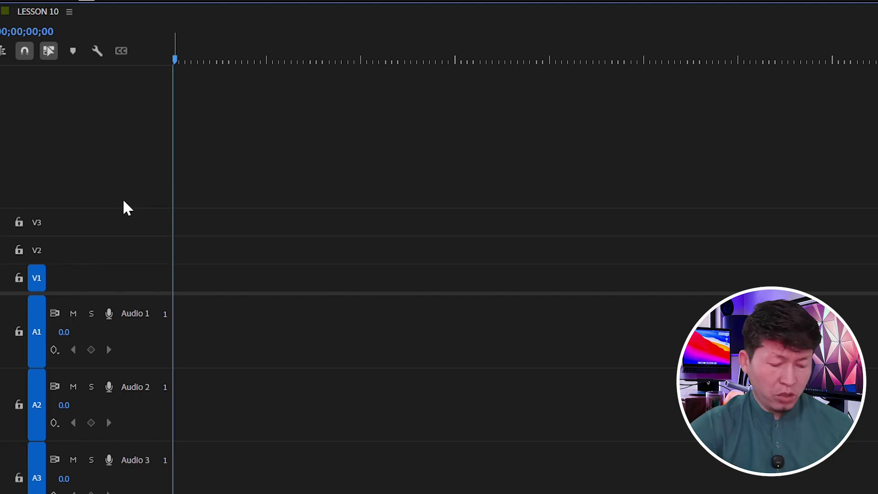
key(ctrl+minus)
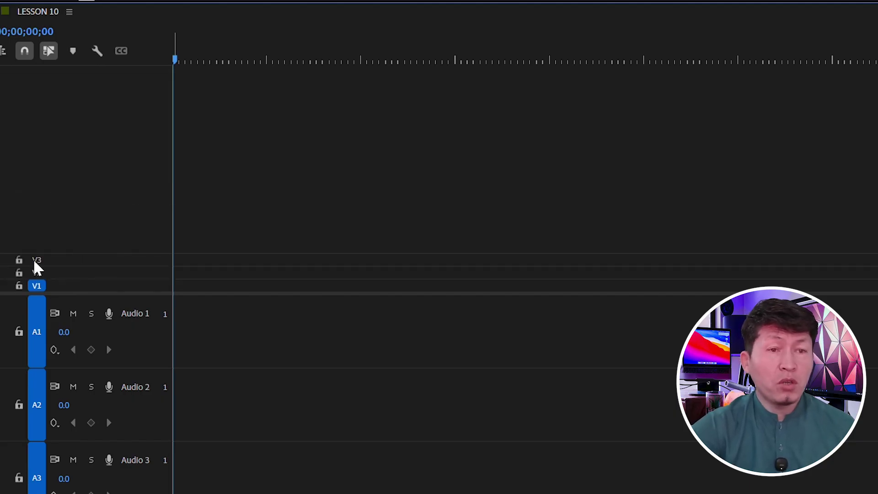
key(alt+minus)
key(alt+minus)
key(alt+minus)
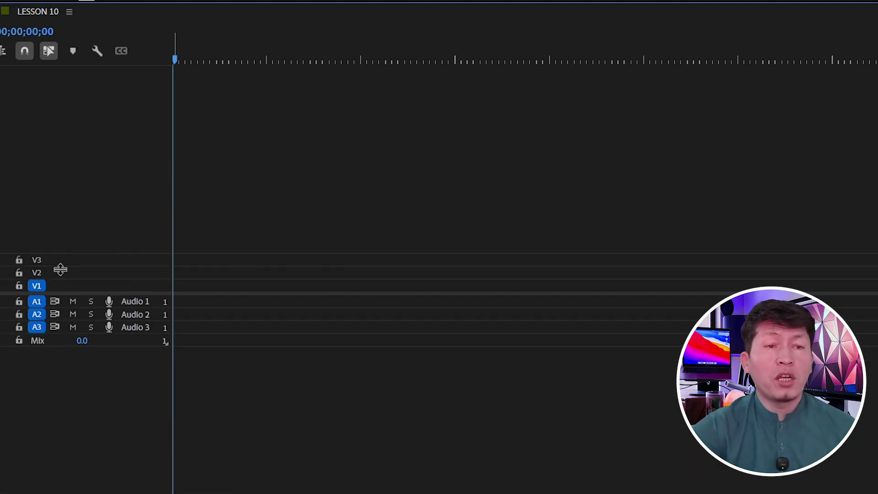
- Enlarge the video tracks and customize their headers so sync lock, track output and track name sit in the upper row
key(ctrl+equal)
key(ctrl+equal)
key(ctrl+equal)
right_click(115, 197)
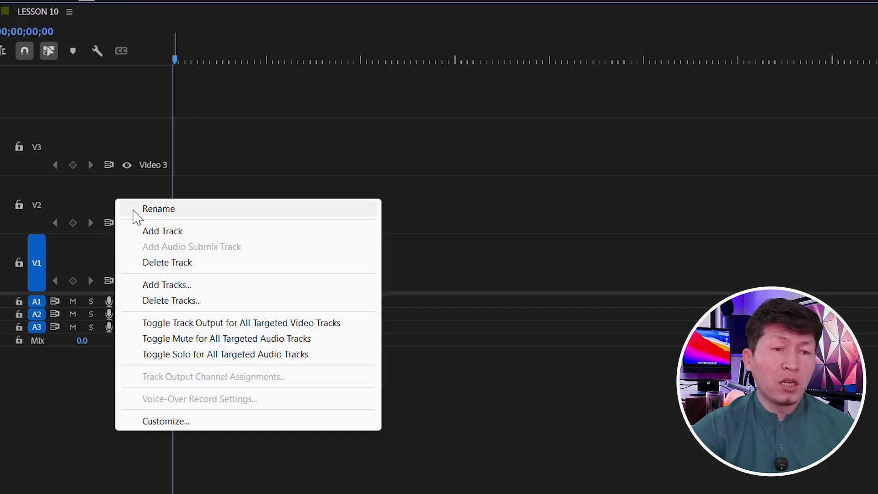
click(165, 421)
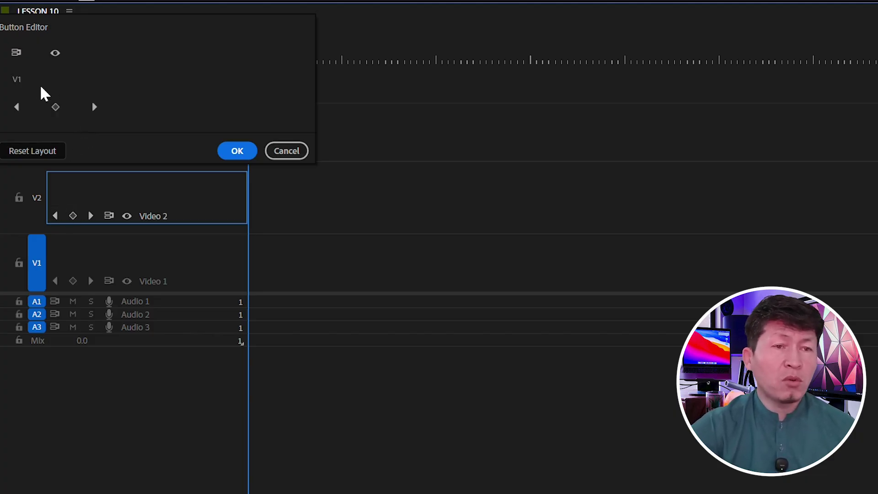
drag(16, 52, 65, 182)
drag(55, 52, 74, 181)
drag(13, 81, 94, 182)
click(237, 151)
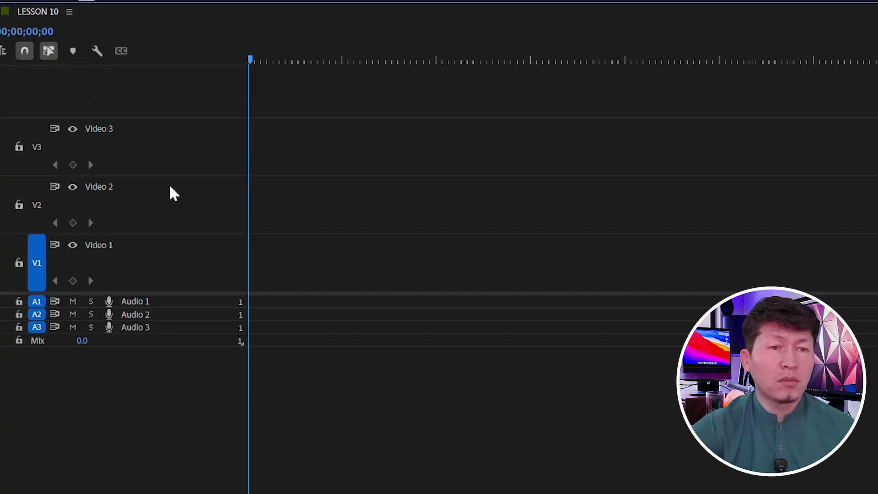
- Reduce the video tracks' height and check the header options of the Audio 2 track
scroll(91, 166, down, 5)
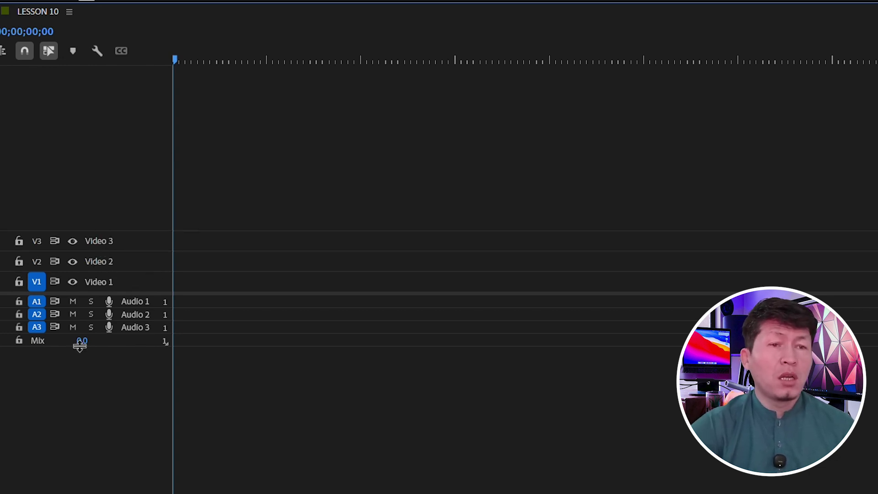
right_click(124, 315)
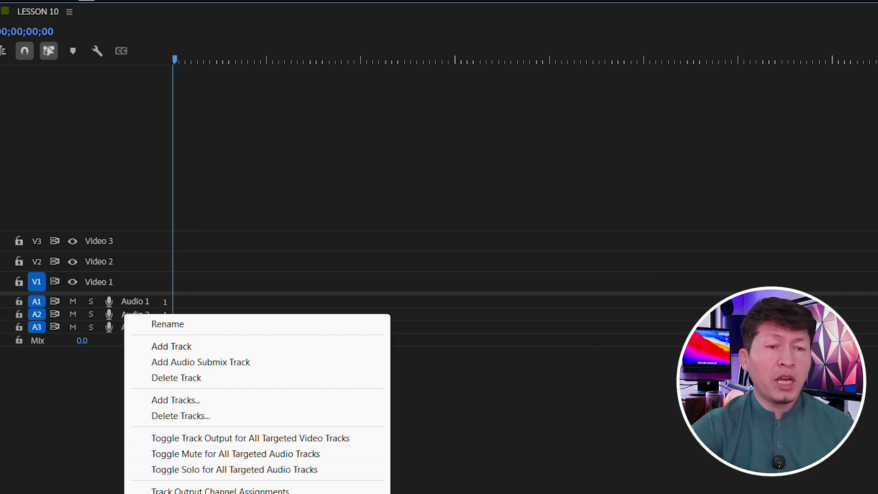
key(Escape)
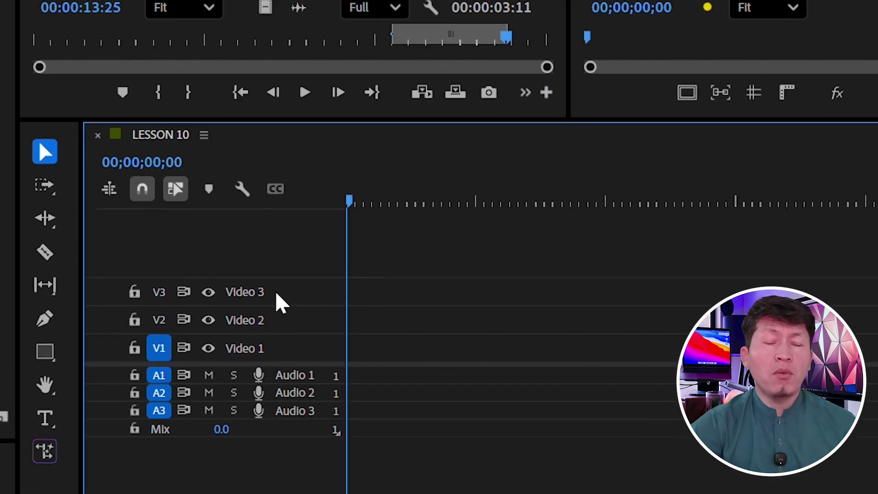
- Rename the Video 3 track as FOOTAGE
right_click(277, 296)
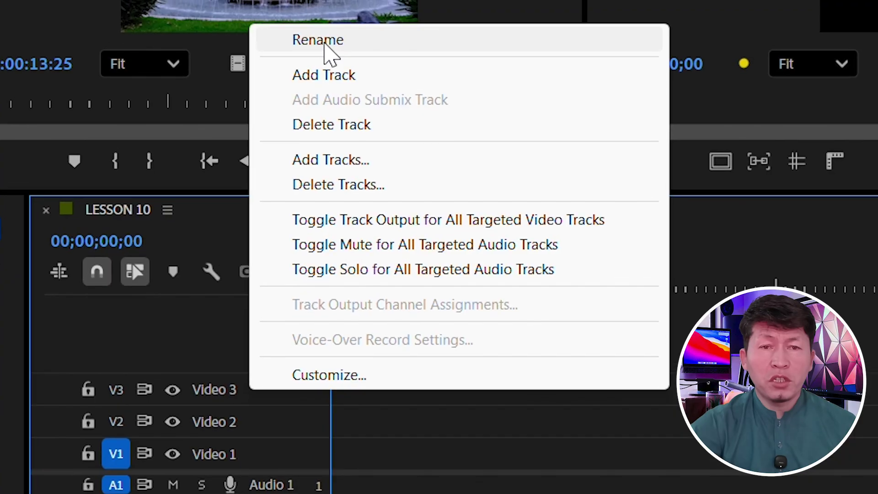
click(326, 44)
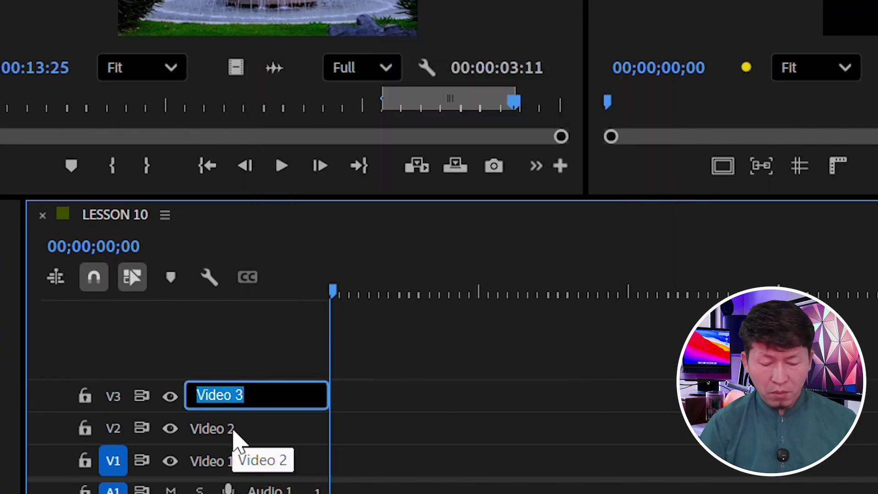
text(FOOTAGE)
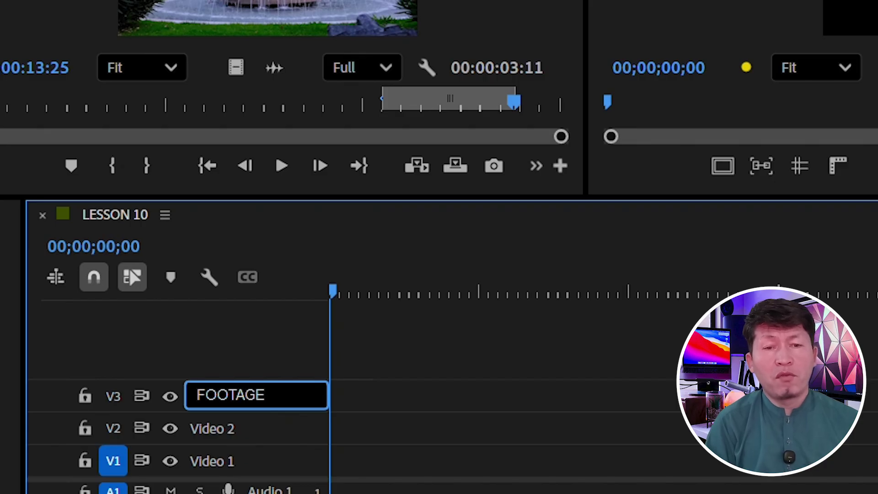
key(Return)
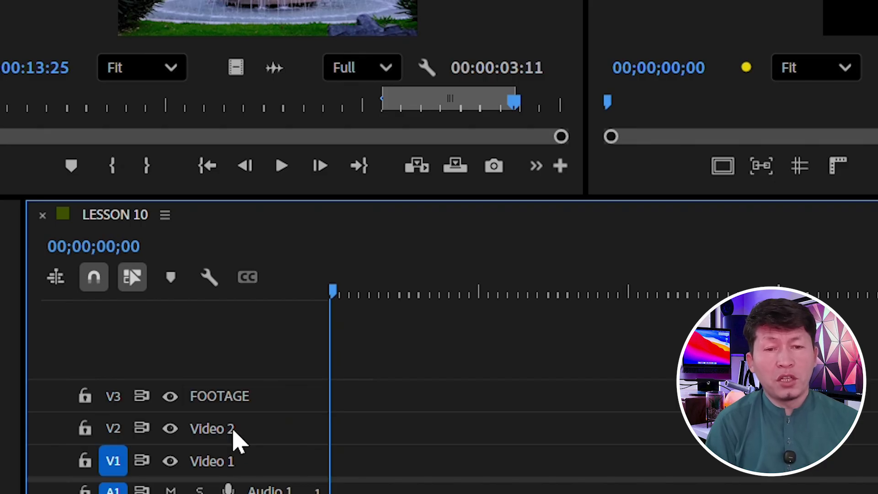
- Rename the Audio 1 track as VO
right_click(256, 490)
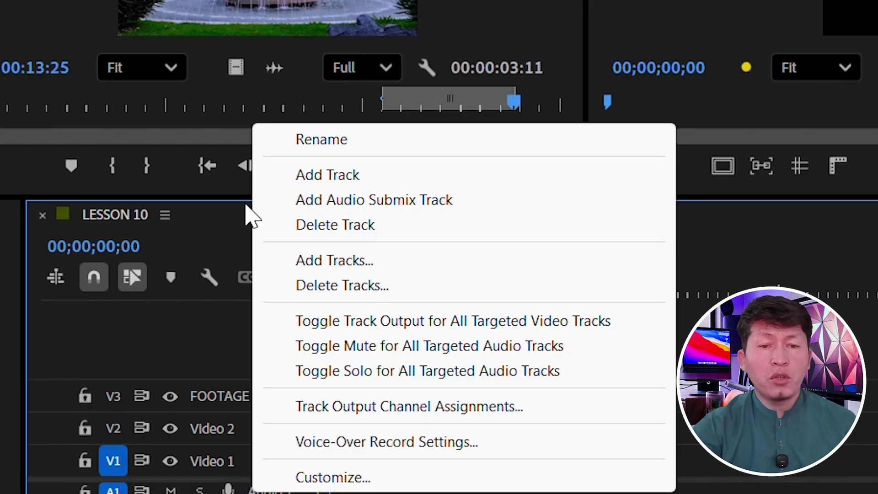
click(300, 138)
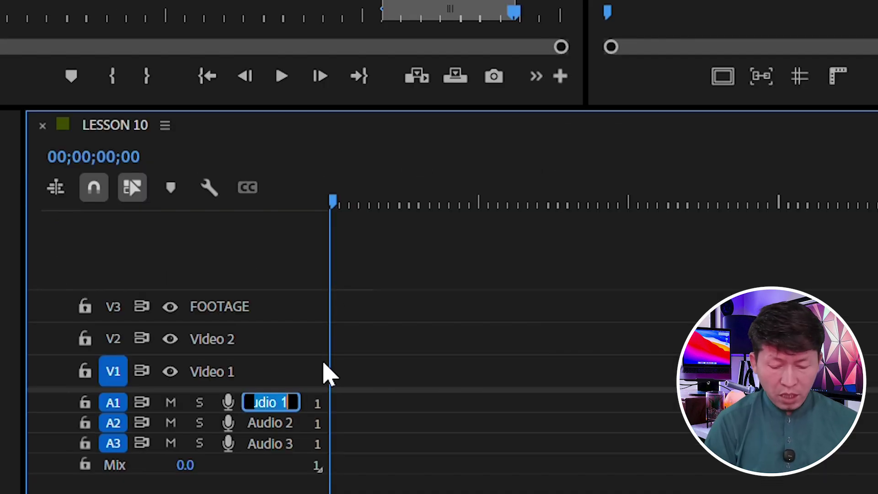
text(V)
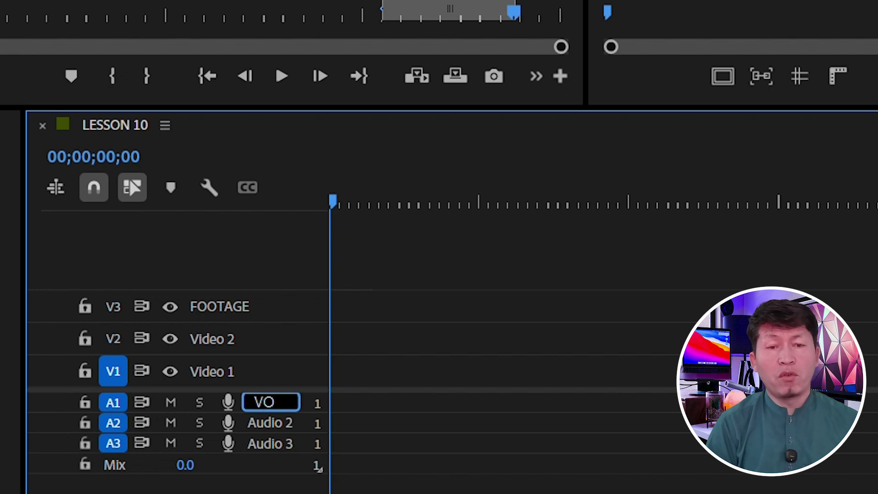
text(O)
key(Return)
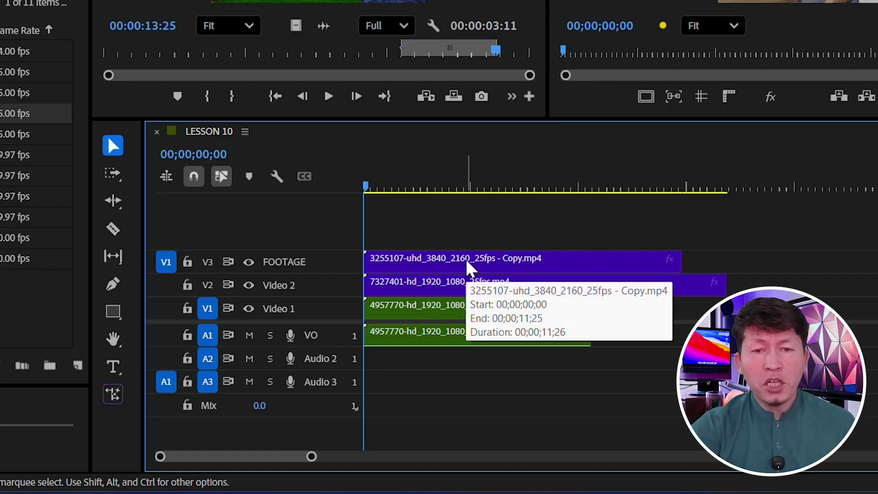
- Move the 3255107 clip up onto a new Video 5 track and add the 7327401 clip on a new Video 6 track
drag(470, 269, 462, 245)
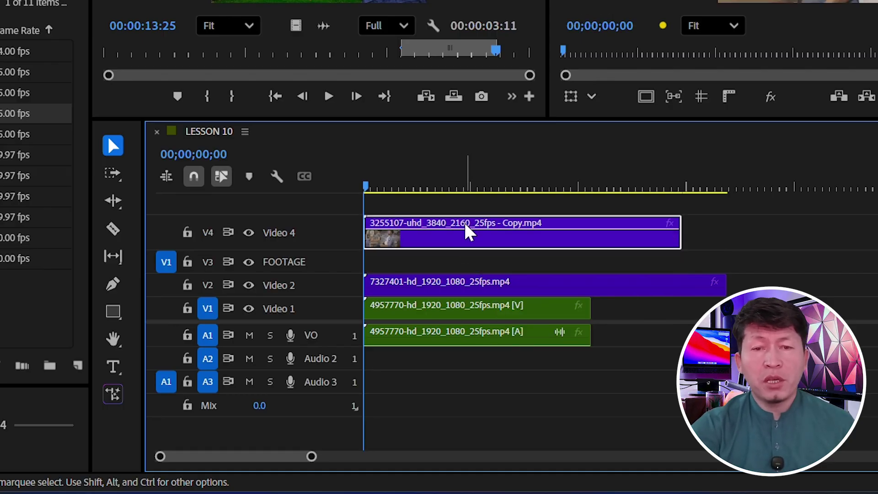
drag(466, 233, 448, 240)
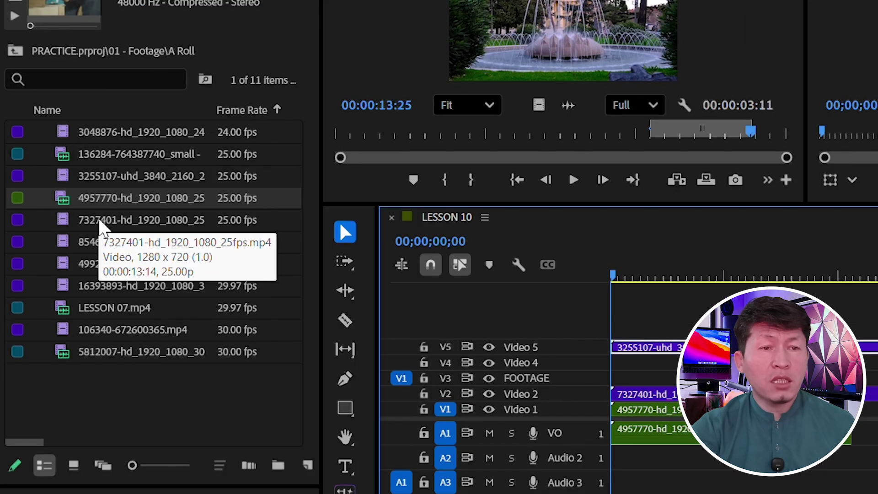
drag(0, 135, 386, 211)
drag(638, 305, 639, 308)
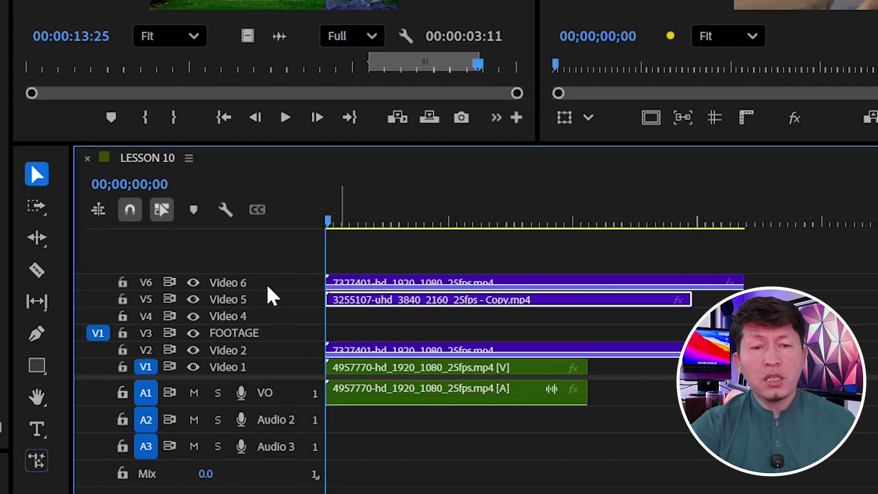
- Add a single video track above Video 6 and a single audio track below Audio 3, and reduce the audio tracks' height
right_click(270, 296)
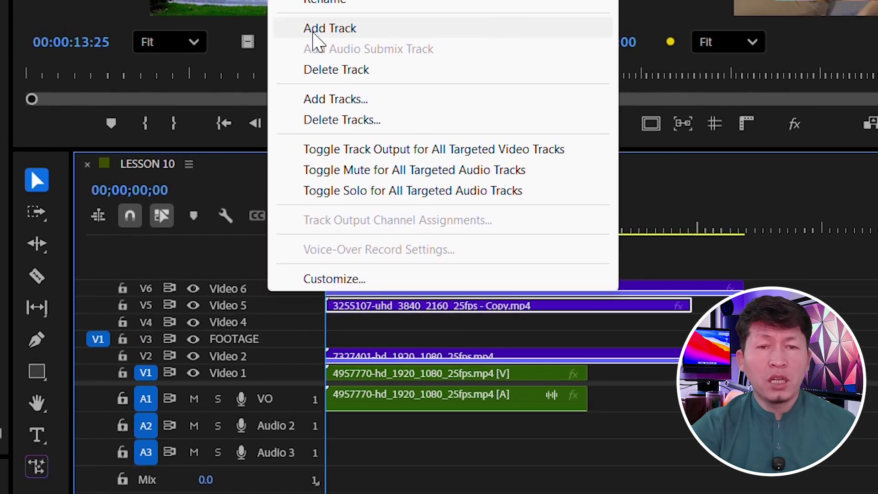
click(314, 32)
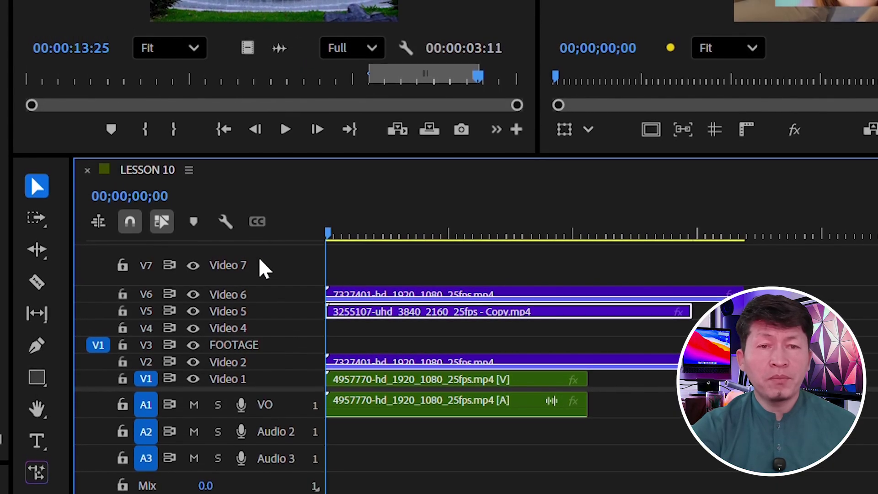
right_click(275, 466)
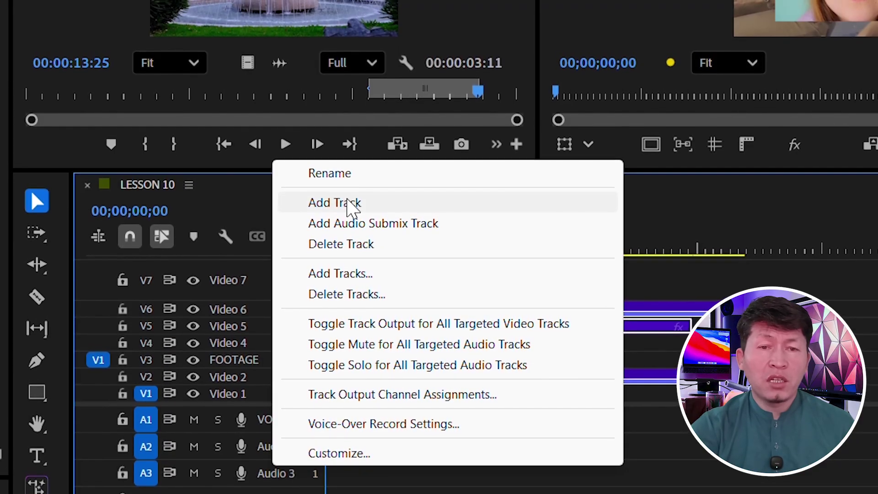
click(352, 206)
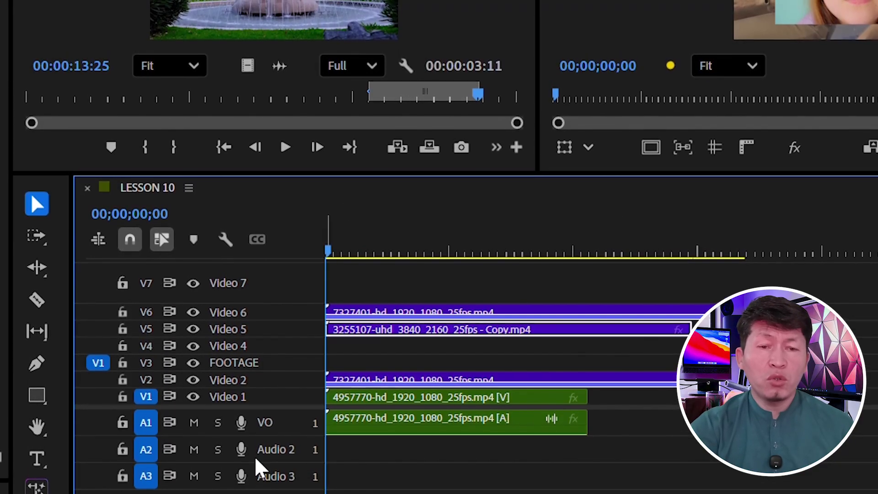
scroll(256, 461, down, 2)
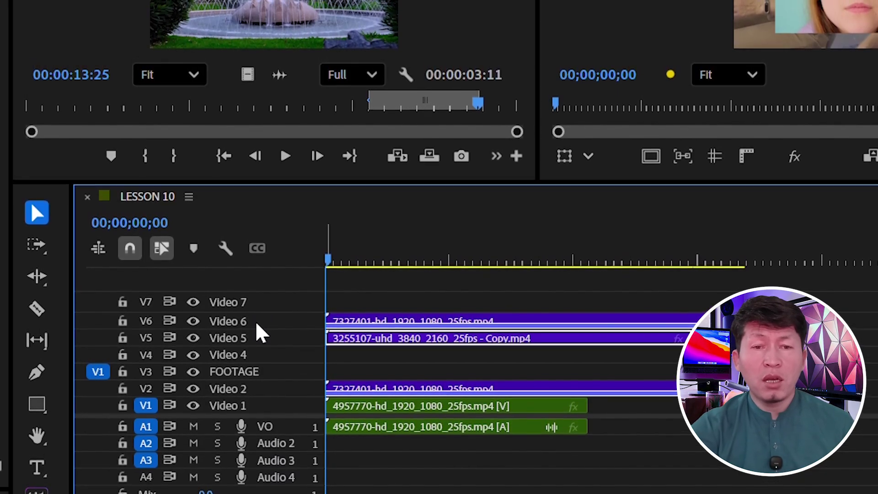
- Add 2 video tracks after FOOTAGE, 1 standard audio track after VO and 2 stereo audio submix tracks in one operation
right_click(282, 307)
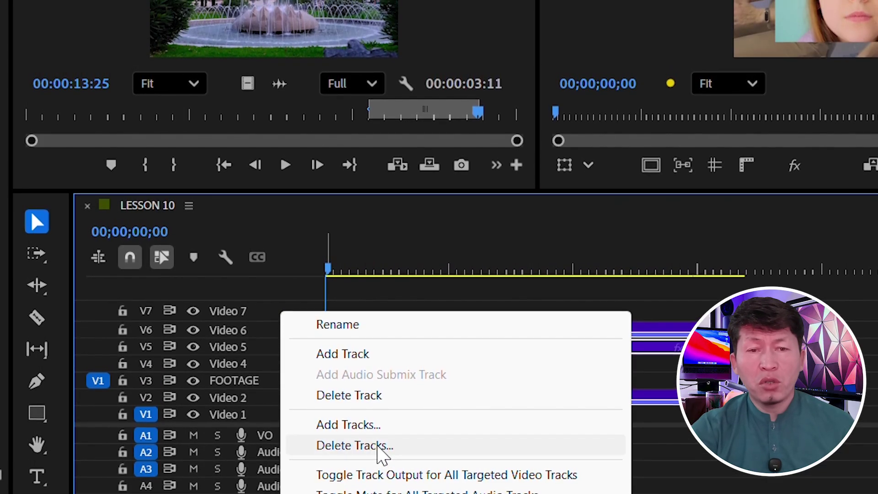
click(373, 427)
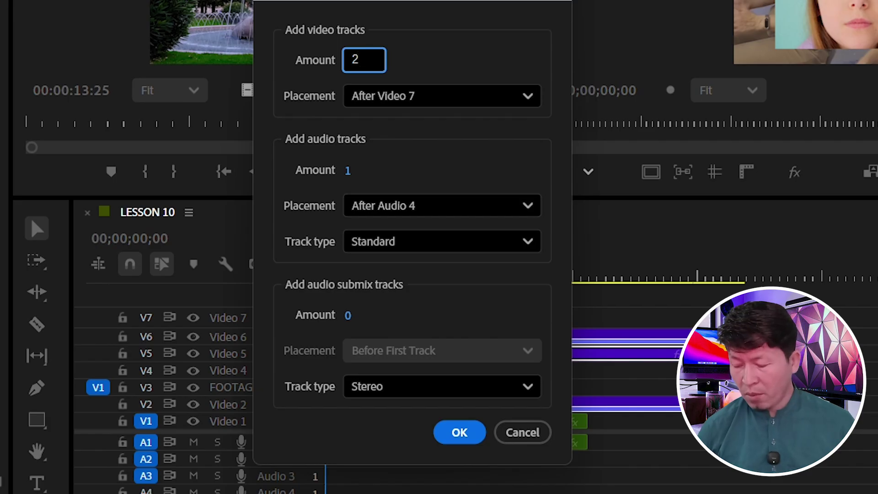
click(348, 314)
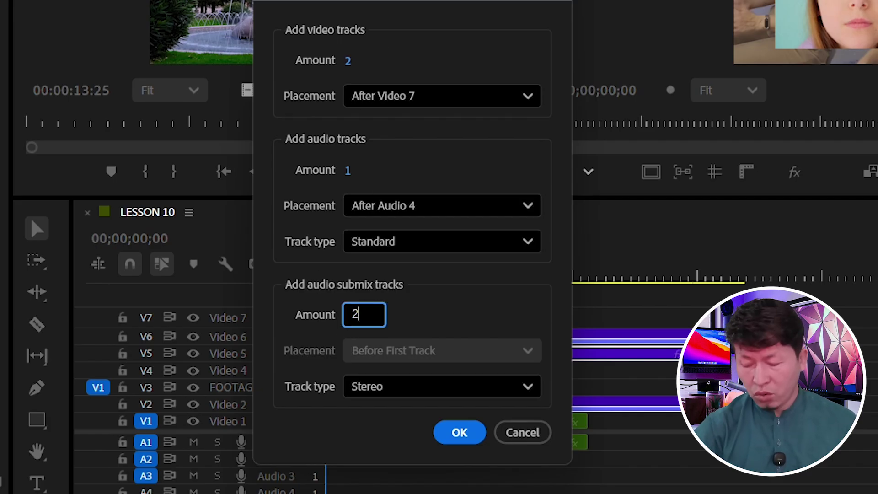
click(402, 103)
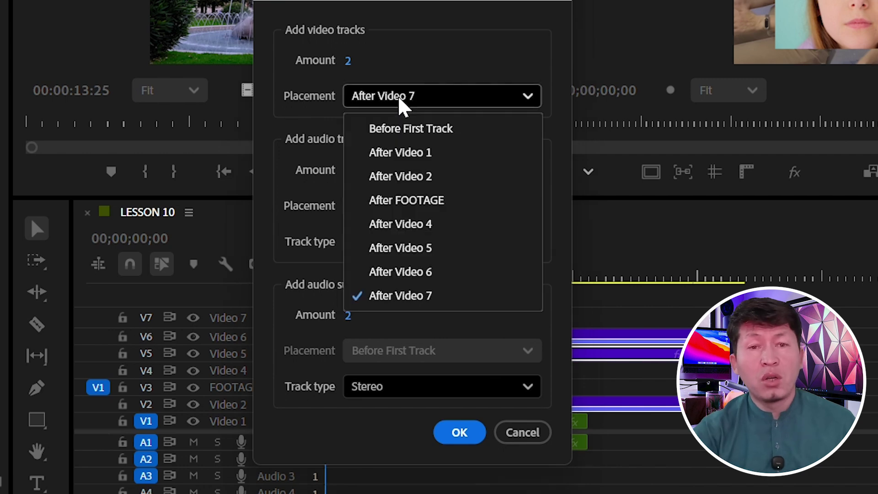
click(402, 201)
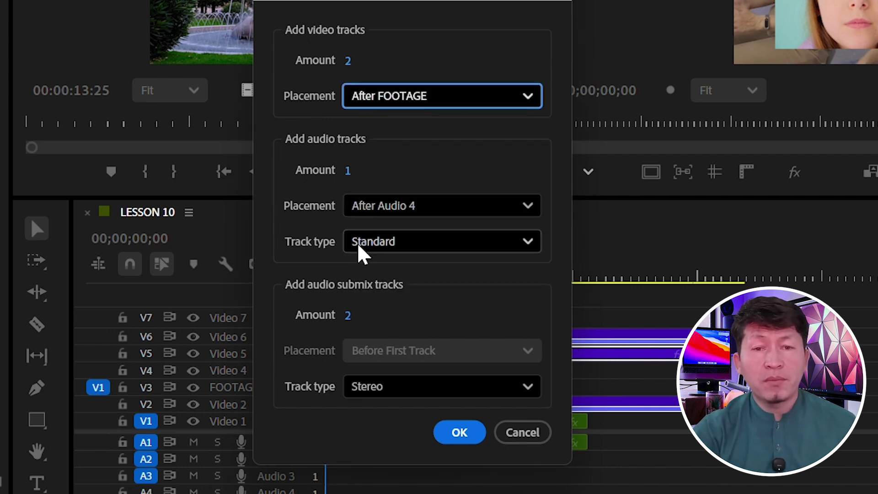
click(394, 210)
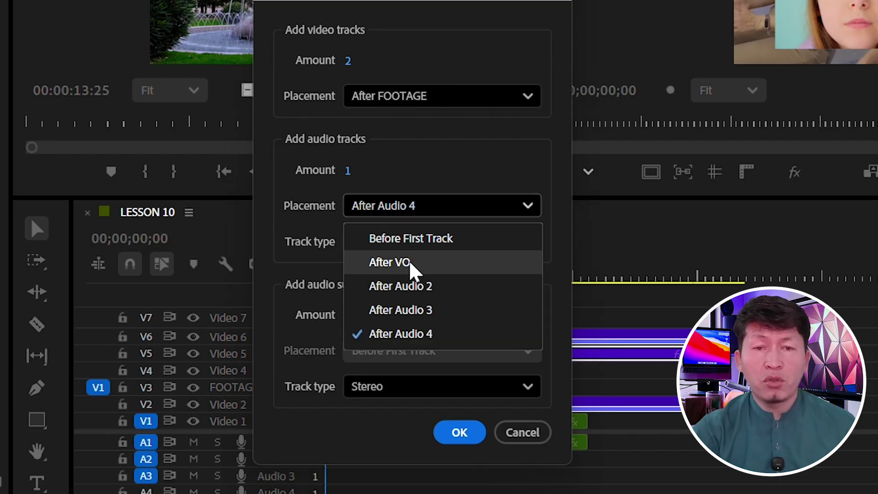
click(389, 262)
click(464, 433)
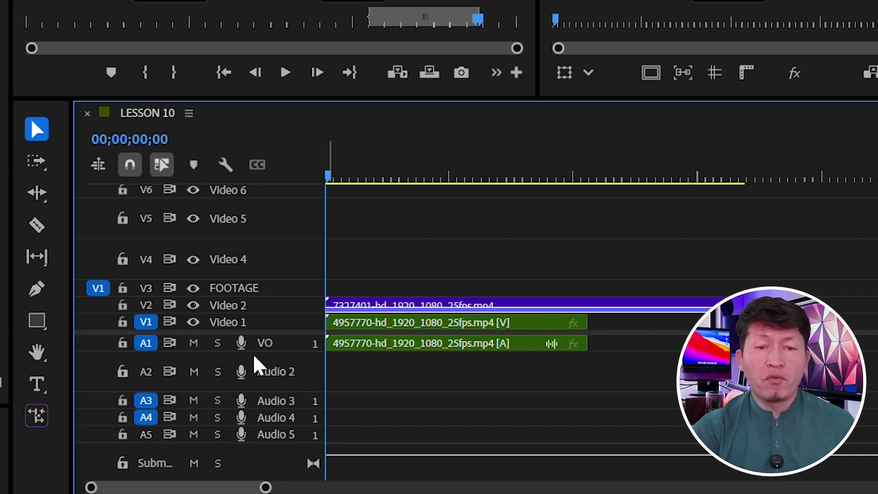
scroll(233, 292, down, 2)
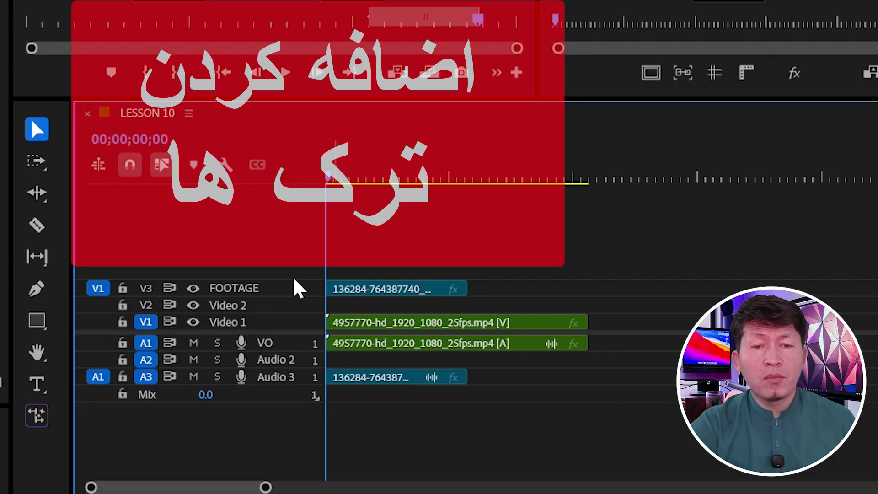
- Delete the FOOTAGE video track and the empty Audio 2 track individually
right_click(298, 289)
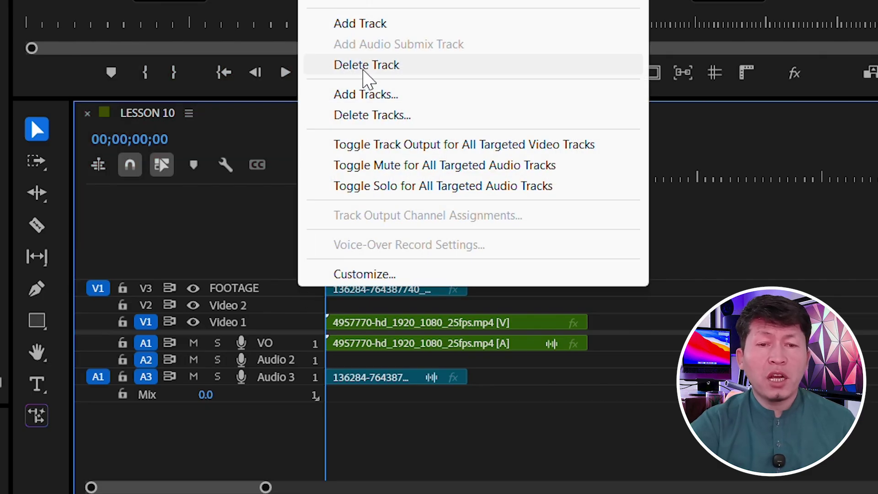
click(365, 65)
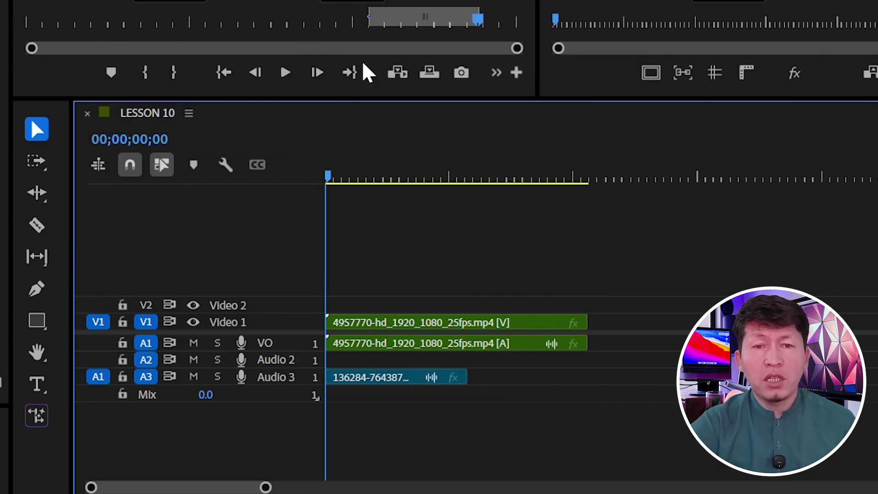
right_click(289, 361)
click(342, 137)
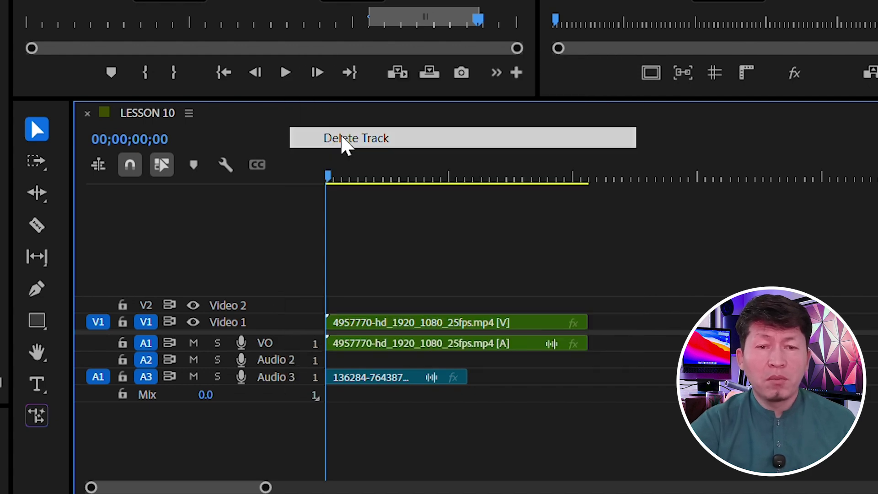
- Delete all empty video tracks and all empty audio tracks in a single operation
right_click(295, 306)
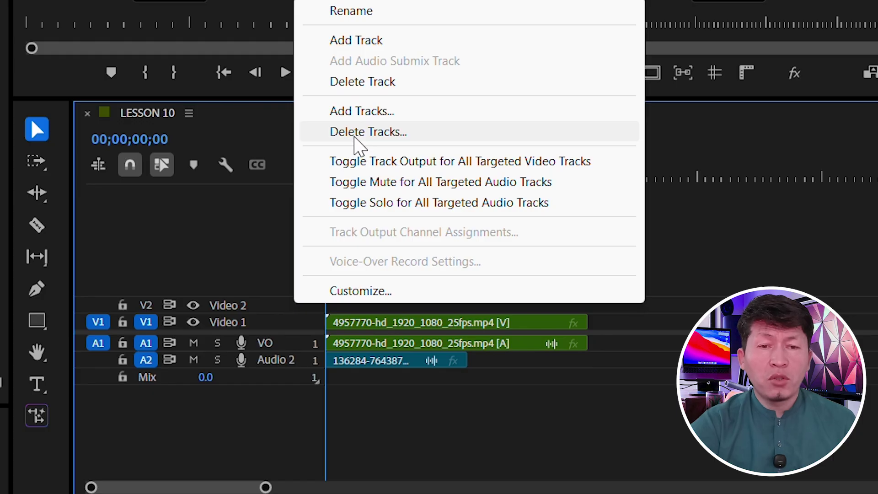
click(357, 132)
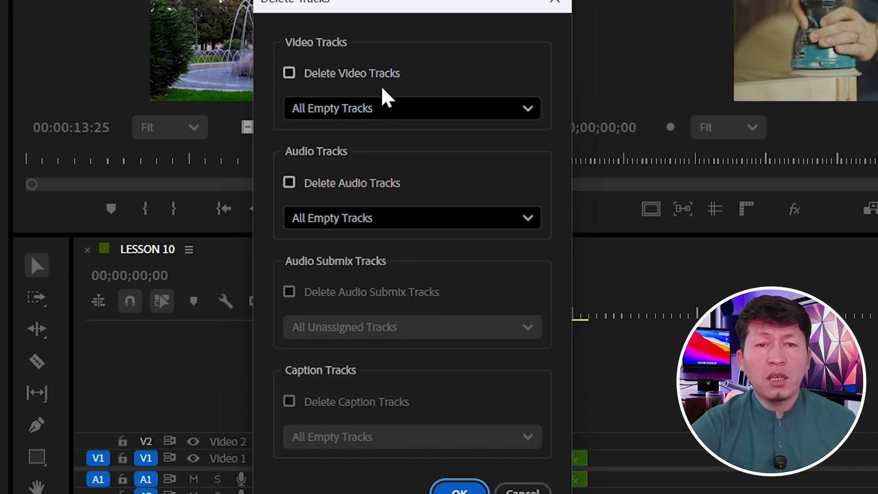
click(292, 74)
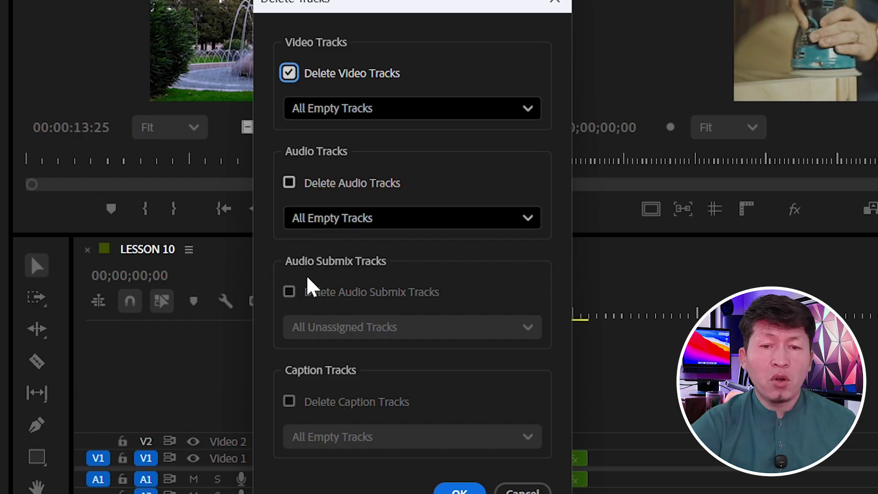
click(289, 185)
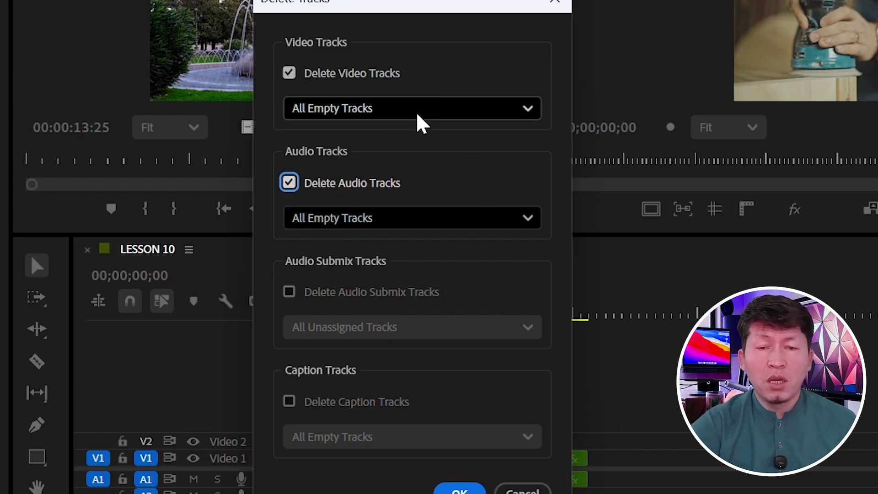
click(420, 123)
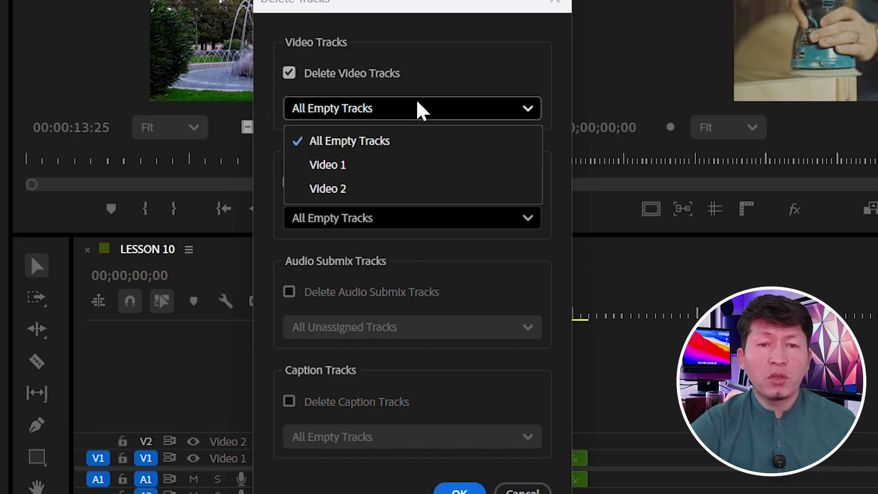
click(427, 115)
click(461, 489)
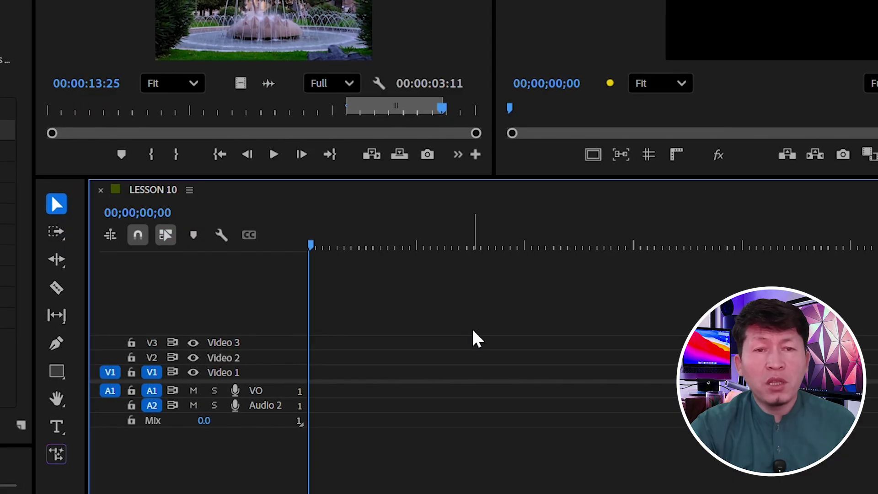
- Mark the fountain source clip from 00:00:00:25 to 00:00:03:16 and overwrite it onto Video 1 and VO at the sequence start
click(65, 114)
key(i)
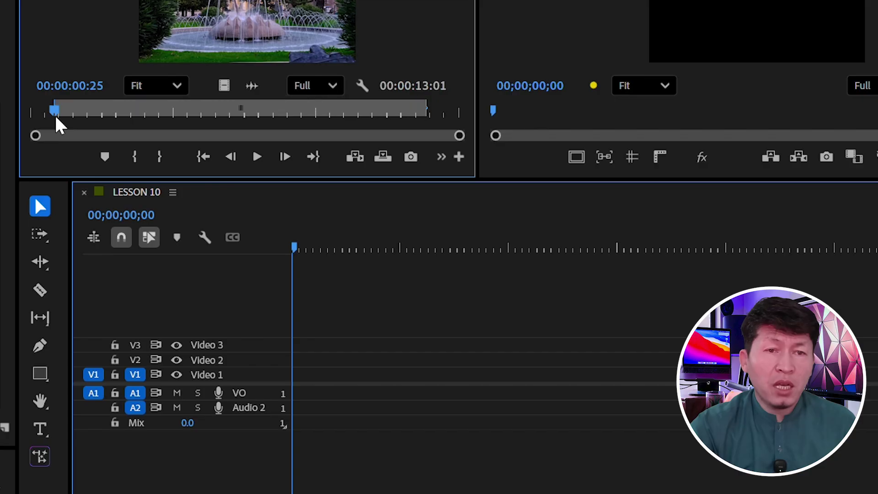
click(133, 111)
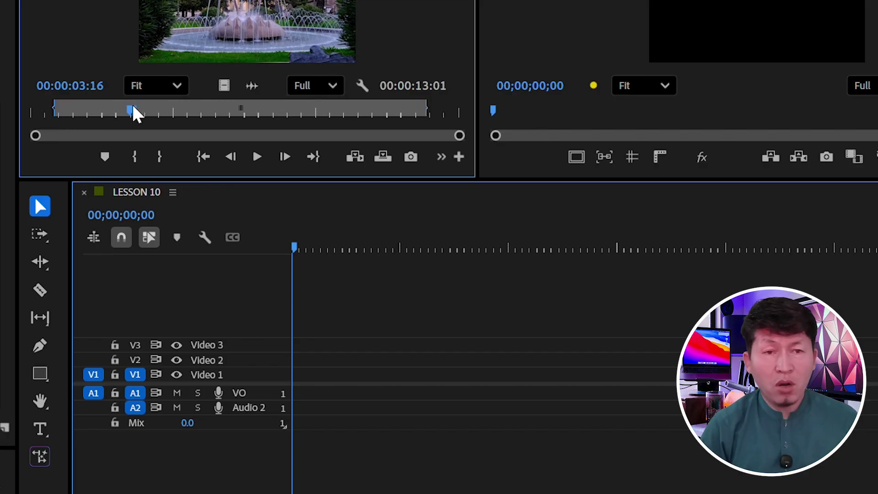
key(o)
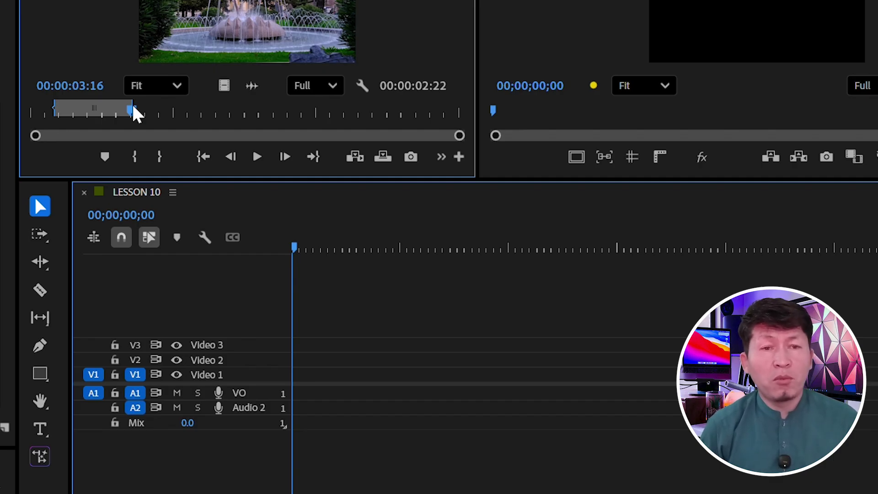
key(period)
click(366, 251)
drag(366, 249, 293, 308)
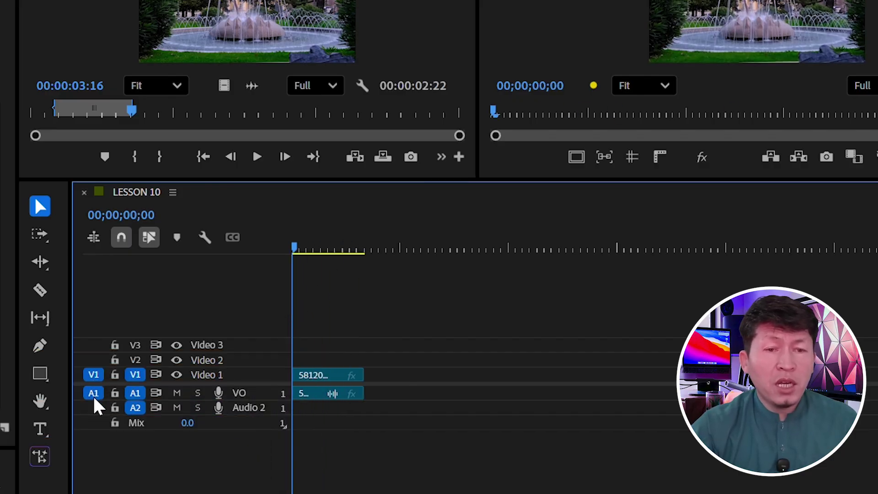
- Patch the source video V1 to the Video 2 track and the source audio A1 to the Audio 2 track
click(94, 396)
click(94, 394)
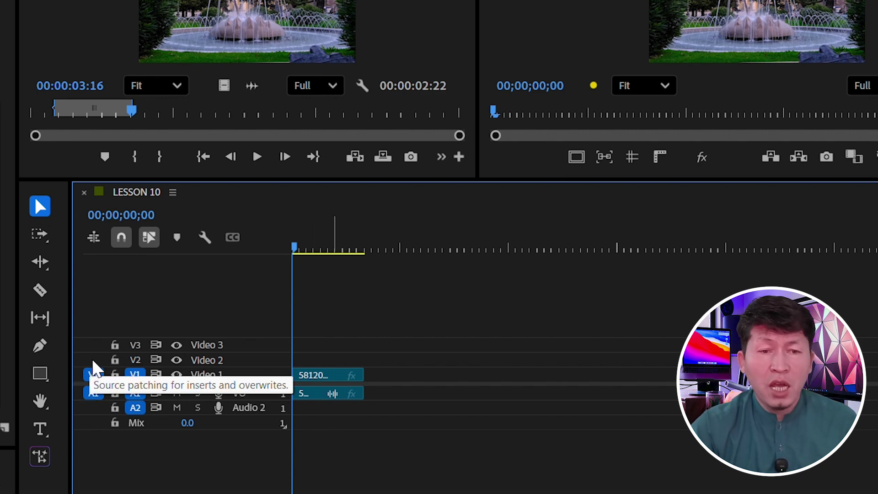
click(93, 361)
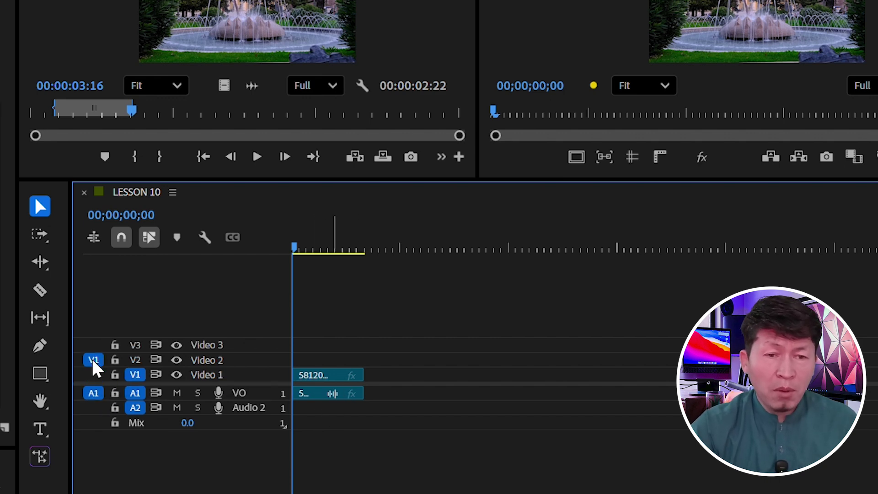
click(94, 408)
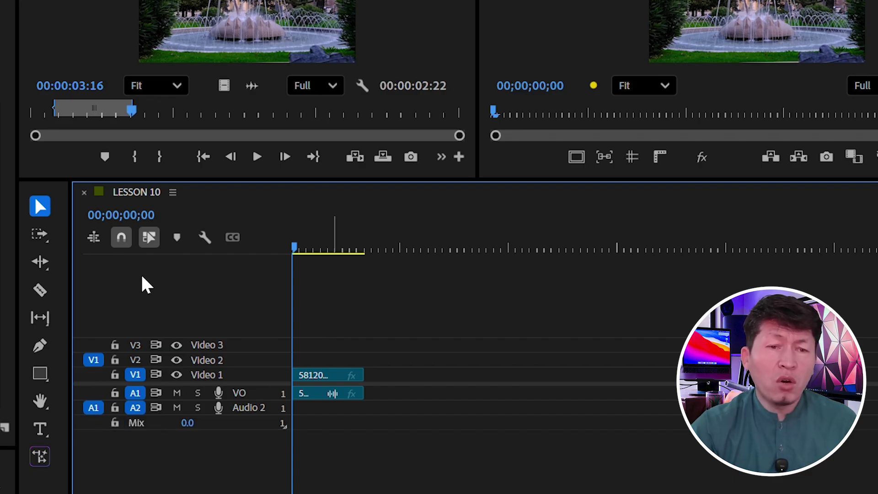
- Mark the fountain source clip from 00:00:04:00 to 00:00:08:06 and place it on Video 2 and Audio 2 at 00;00;02;20
click(171, 112)
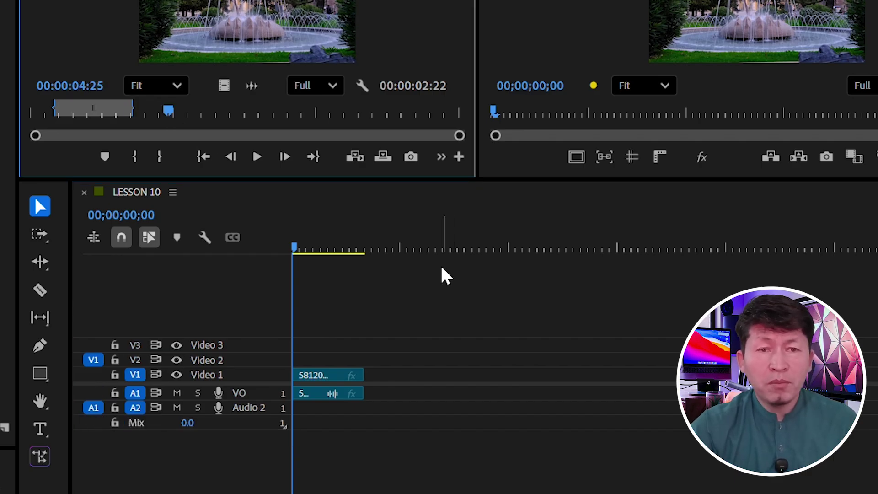
drag(301, 249, 367, 298)
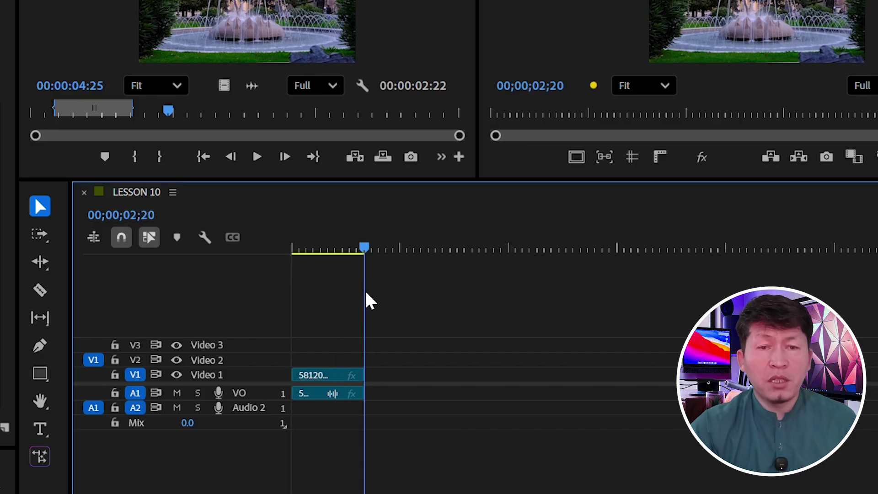
key(i)
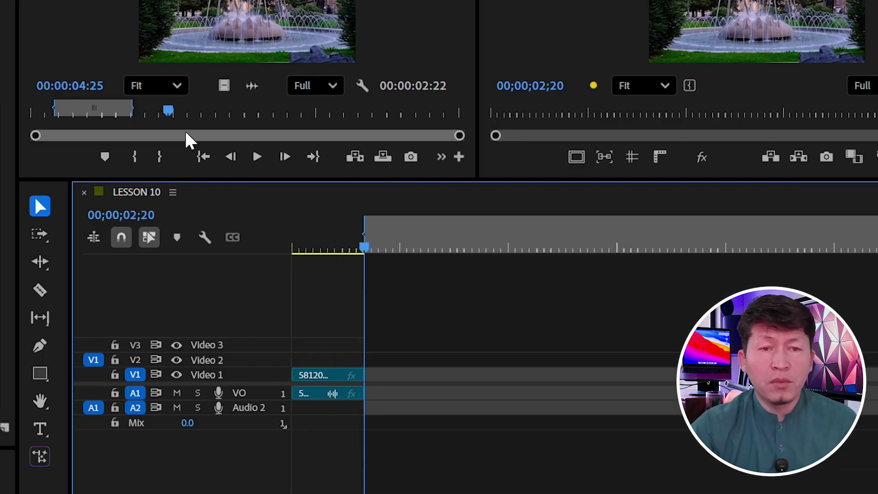
click(265, 117)
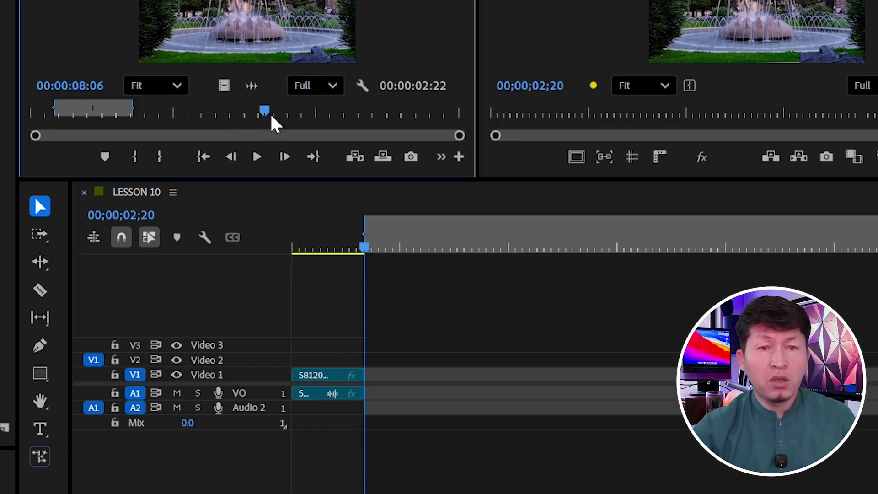
key(o)
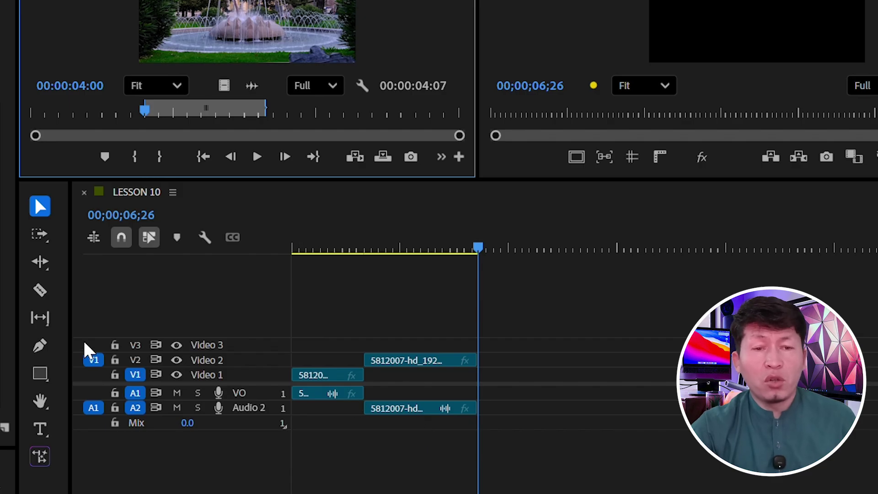
- Patch source V1 to Video 3 and A1 to Audio 3, and overwrite the fountain range 00:00:08:16 to 00:00:13:03 there at 00;00;06;26
drag(94, 359, 94, 345)
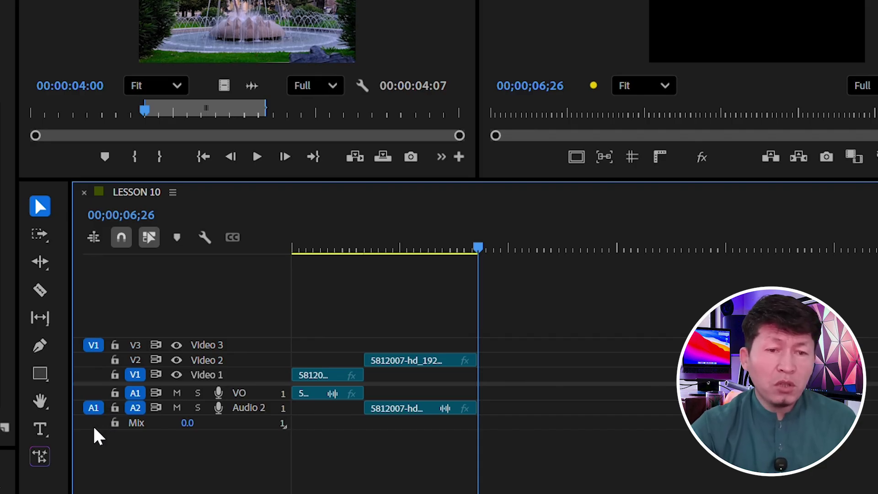
click(274, 112)
key(i)
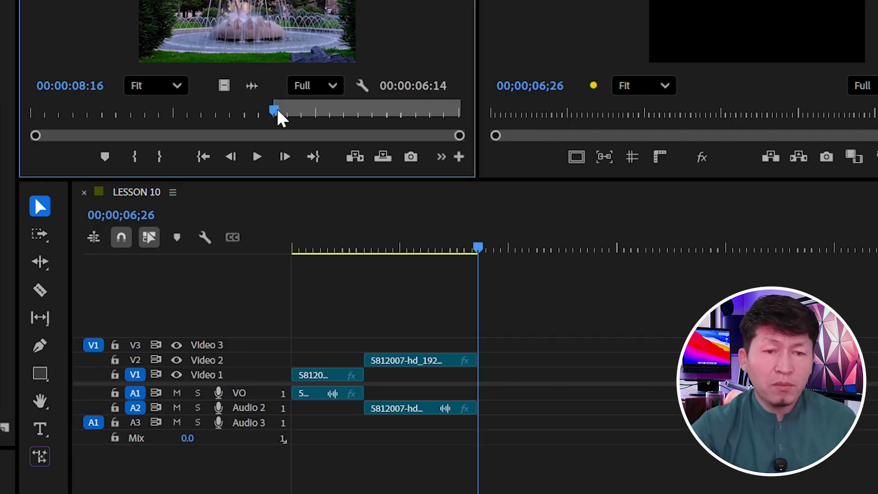
click(407, 115)
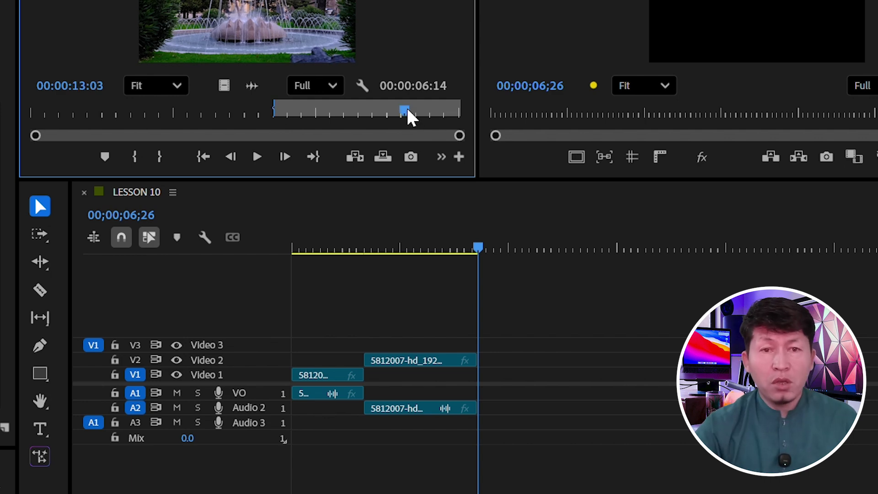
key(o)
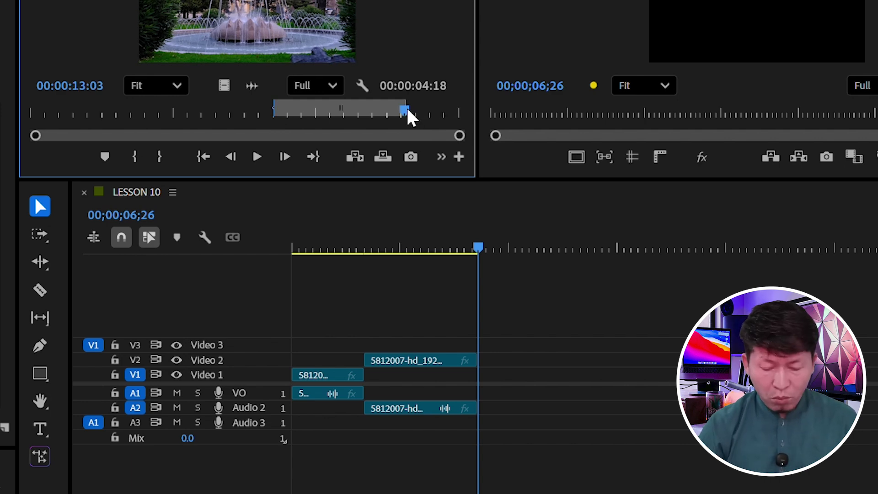
key(period)
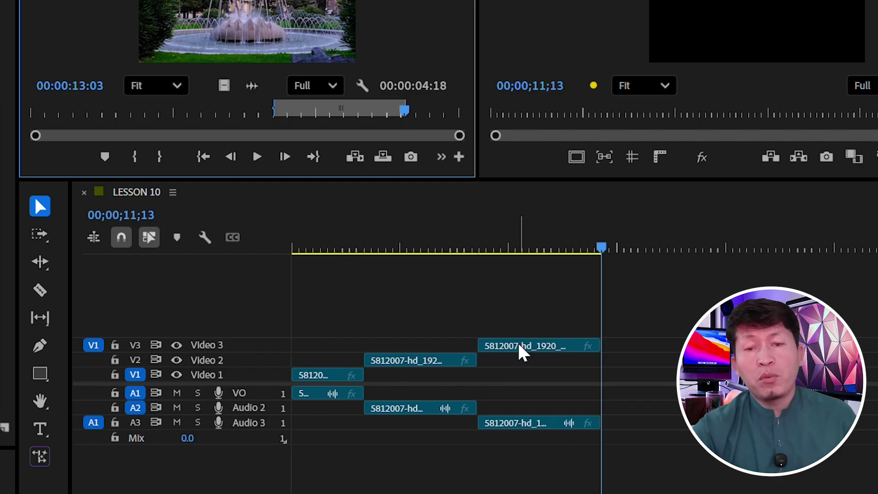
click(516, 441)
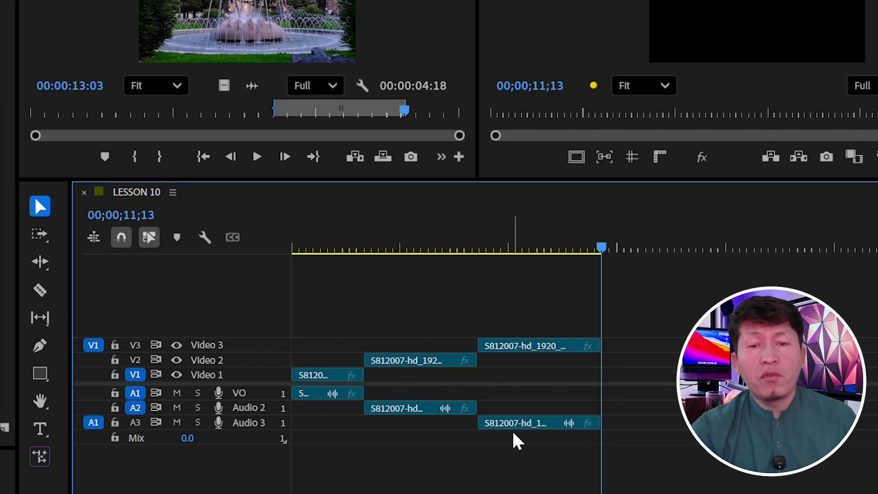
- Return the playhead to the sequence start and lock the Video 1 and Video 2 tracks
drag(599, 249, 122, 382)
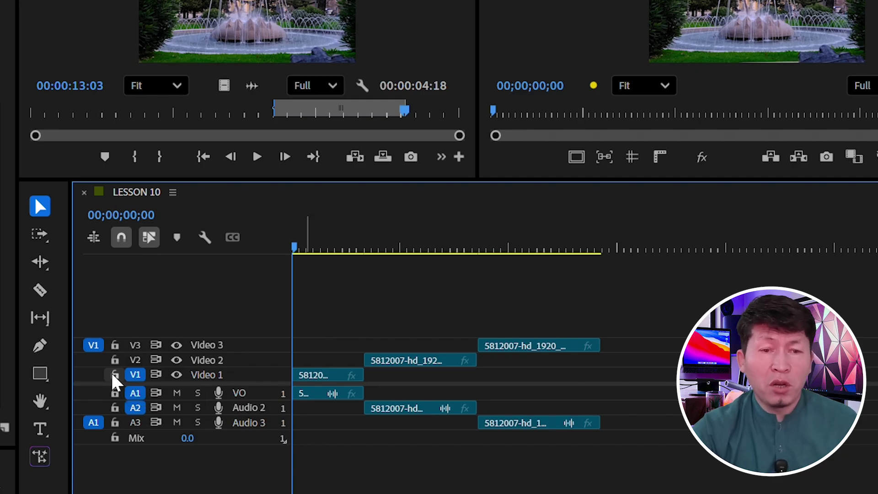
click(114, 375)
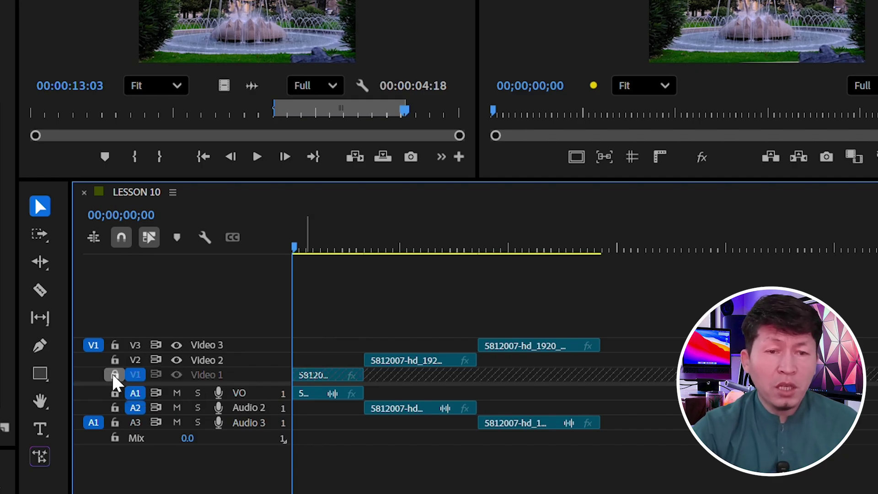
click(117, 361)
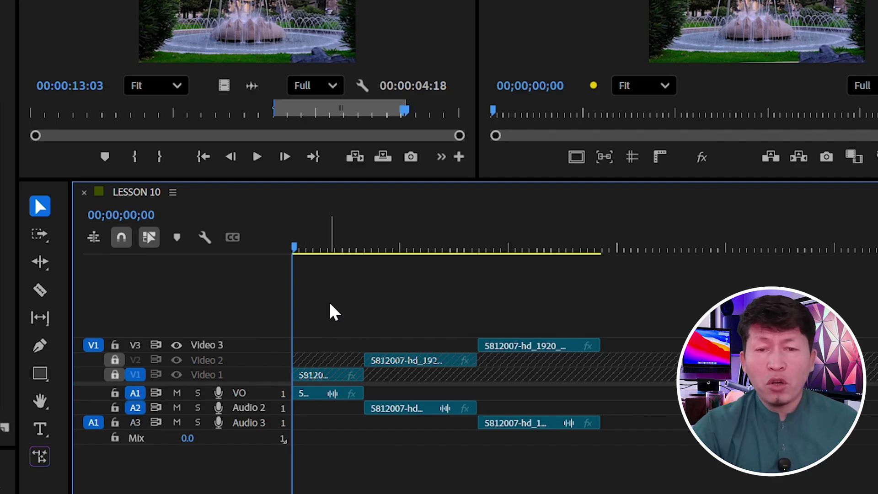
- Delete all clips on the unlocked tracks to test the locks, and undo the deletion and the Video 2 lock
drag(333, 312, 671, 476)
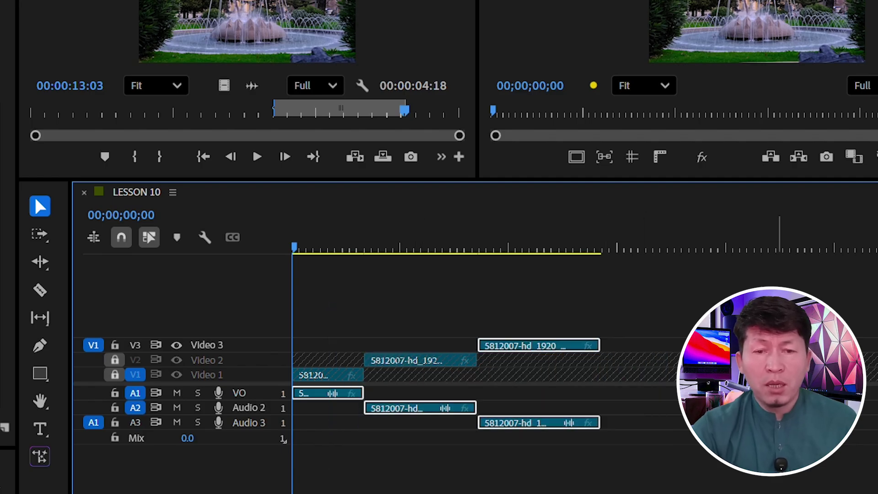
key(Delete)
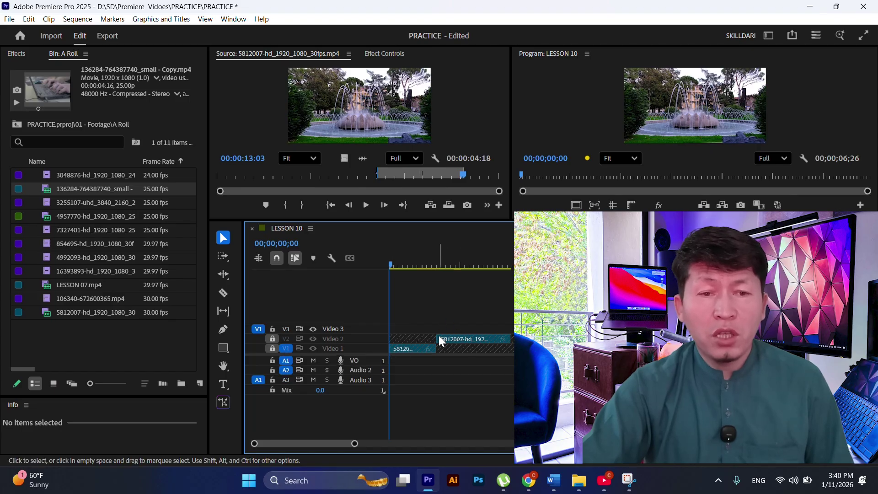
key(ctrl+z)
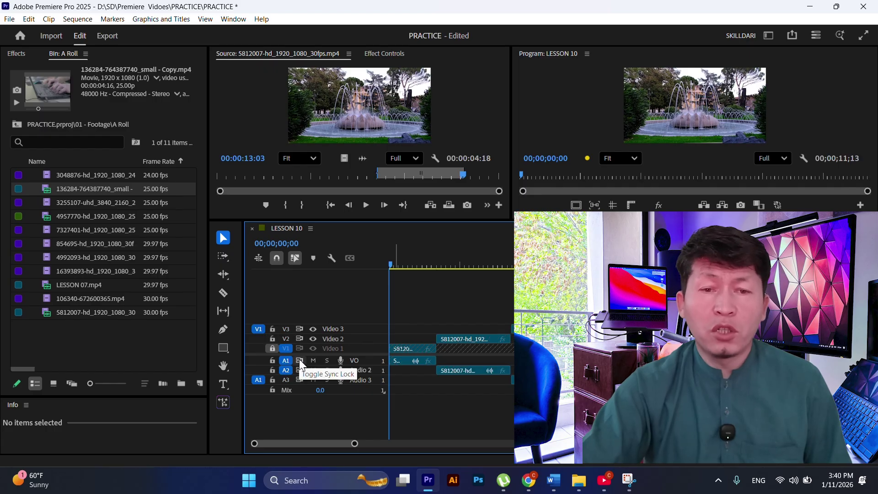
key(ctrl+z)
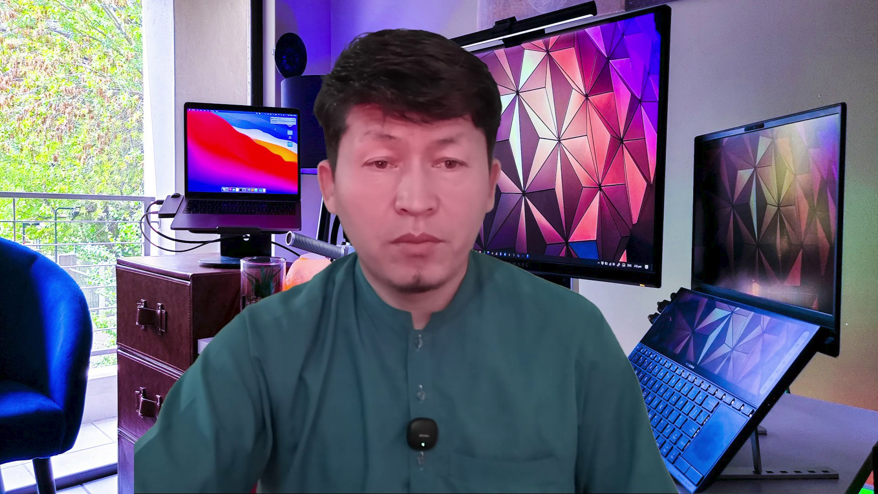